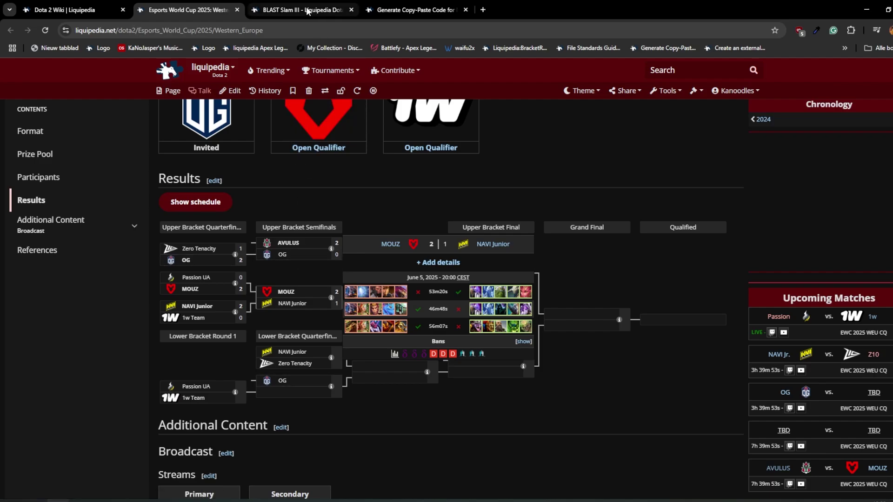
Open the details page of the BLAST Slam III grand final between Team Falcons and Tundra Esports.
mouse_move(307, 11)
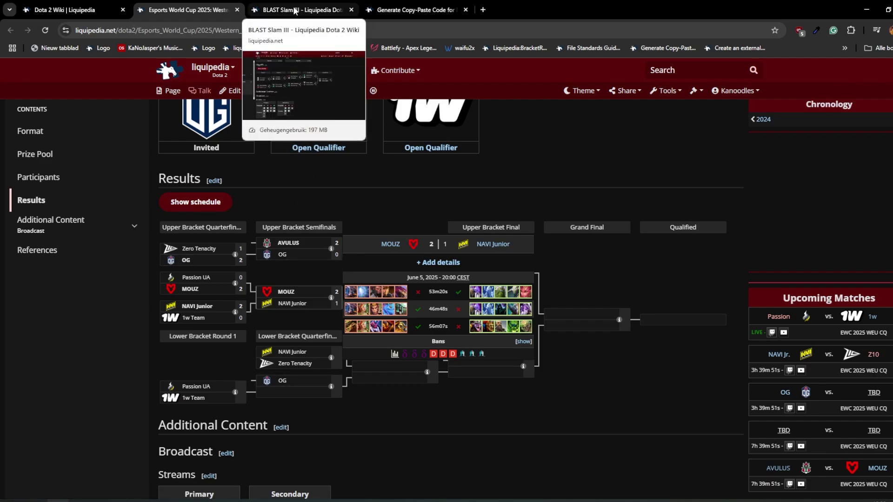
click(294, 10)
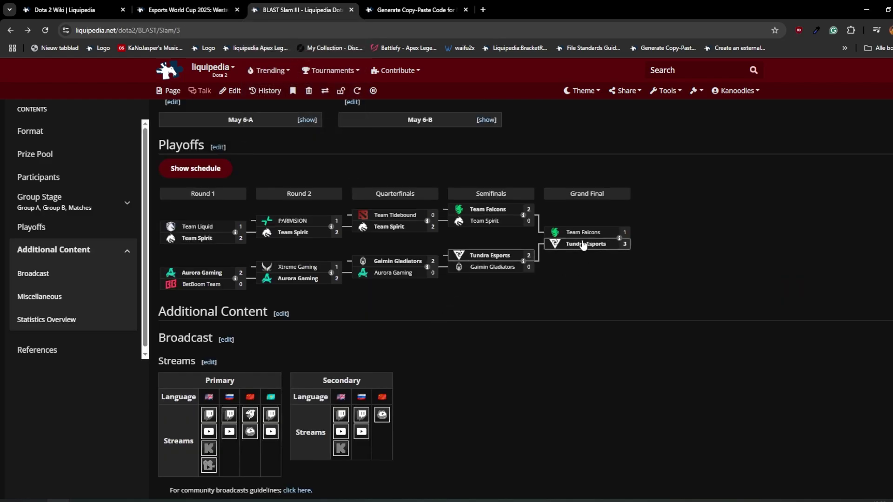
click(618, 239)
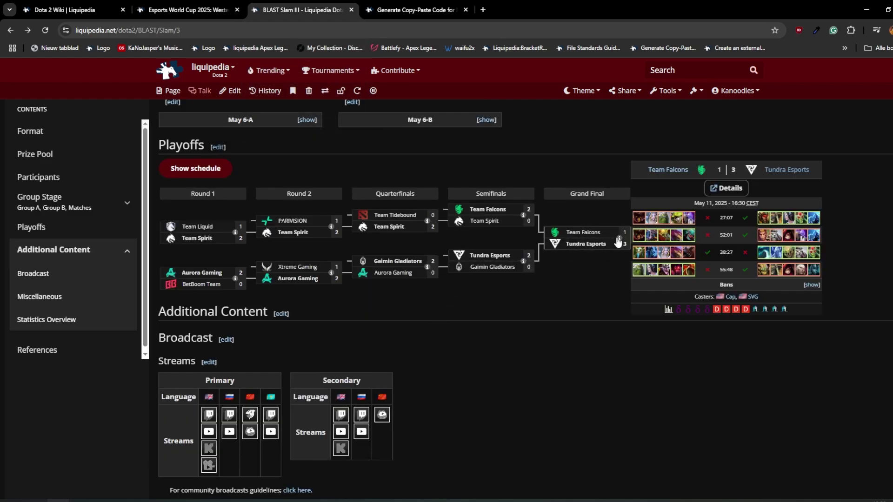
middle_click(726, 188)
click(432, 6)
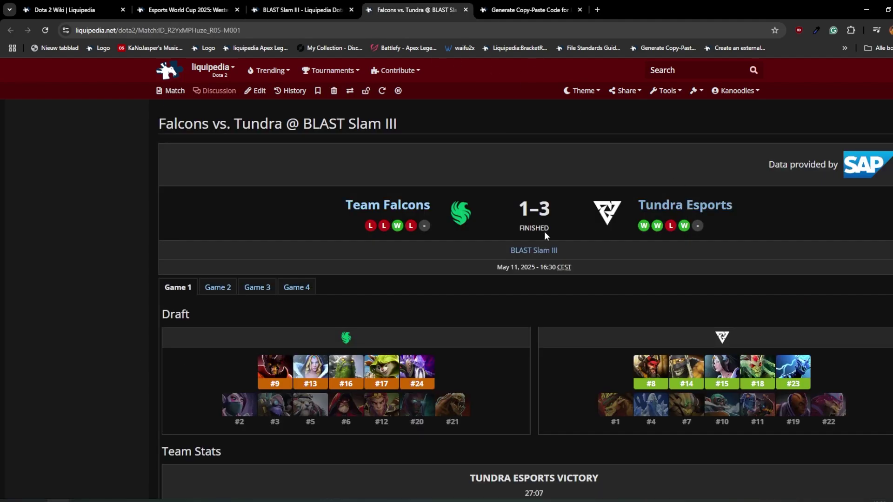
Examine the draft, team stats and player performance on the match page, including the views for games 3 and 4.
scroll(198, 160, down, 4)
scroll(478, 207, down, 3)
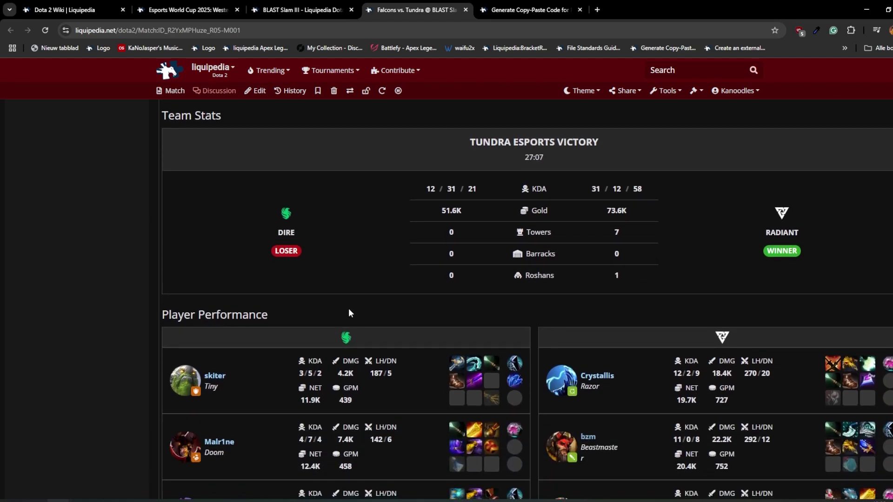
scroll(273, 349, down, 2)
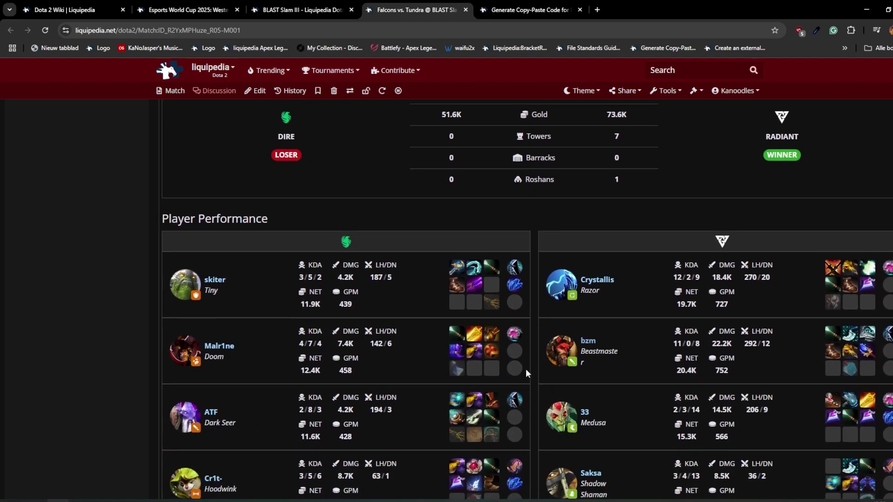
scroll(512, 368, down, 7)
scroll(504, 343, up, 12)
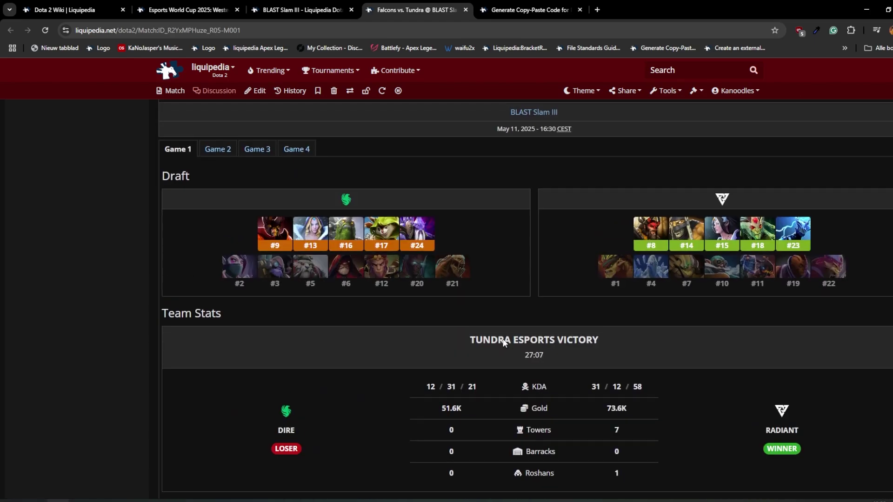
click(251, 150)
click(298, 152)
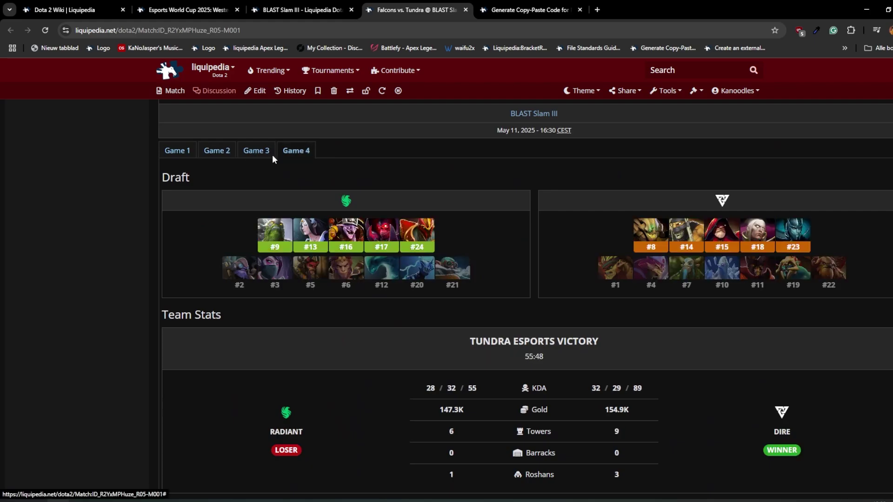
click(260, 152)
scroll(404, 283, up, 3)
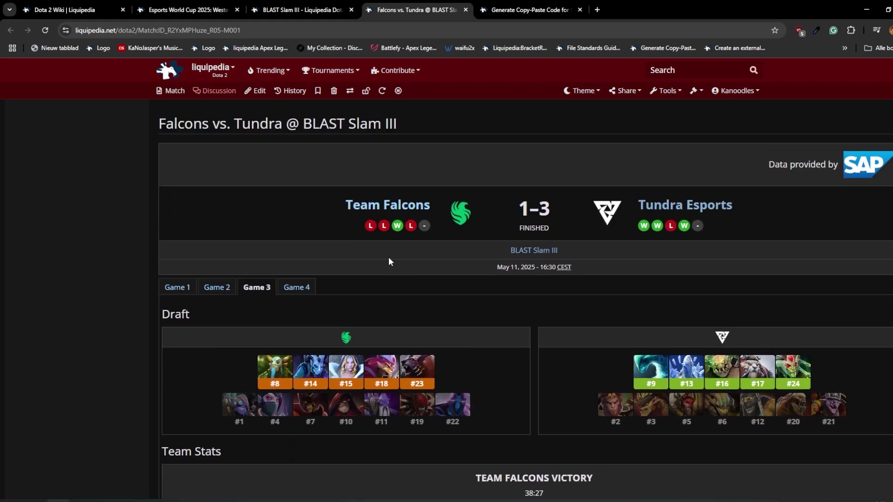
Open the match page's source for editing and examine its opponent, stream, map, reversed and skipped-map parameters.
click(259, 92)
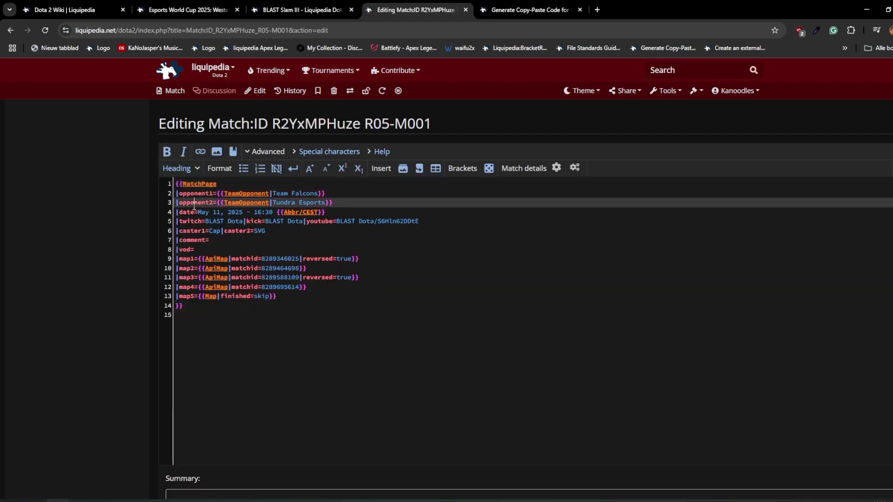
click(195, 203)
double_click(187, 223)
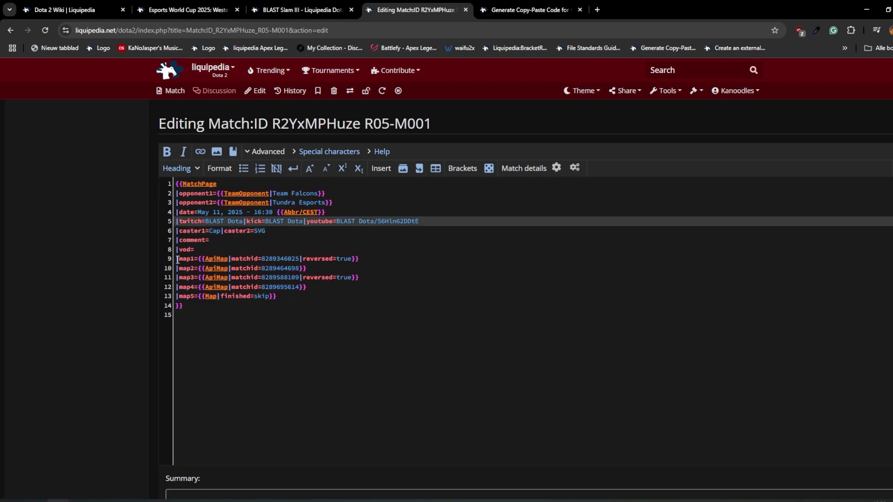
drag(177, 260, 339, 285)
click(318, 259)
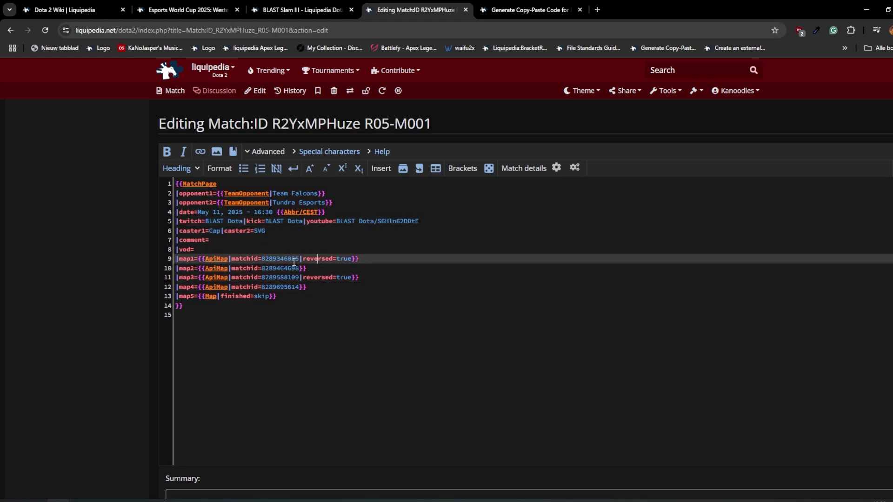
double_click(333, 262)
click(178, 296)
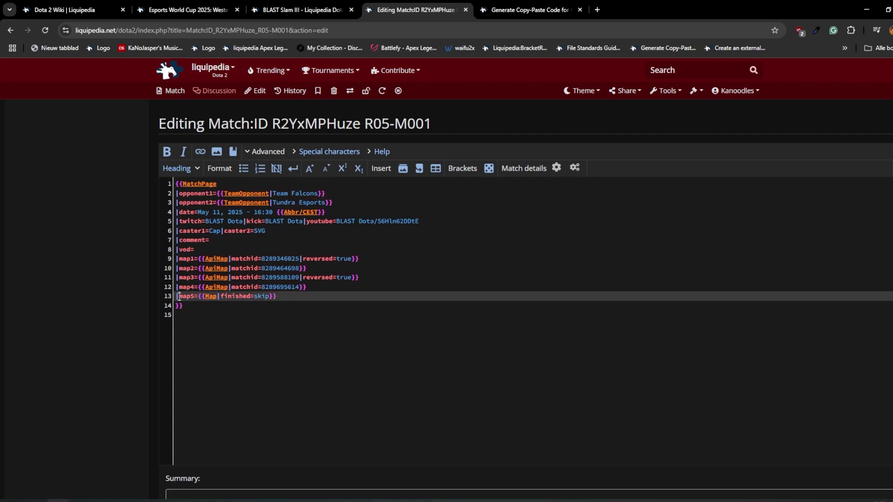
double_click(239, 298)
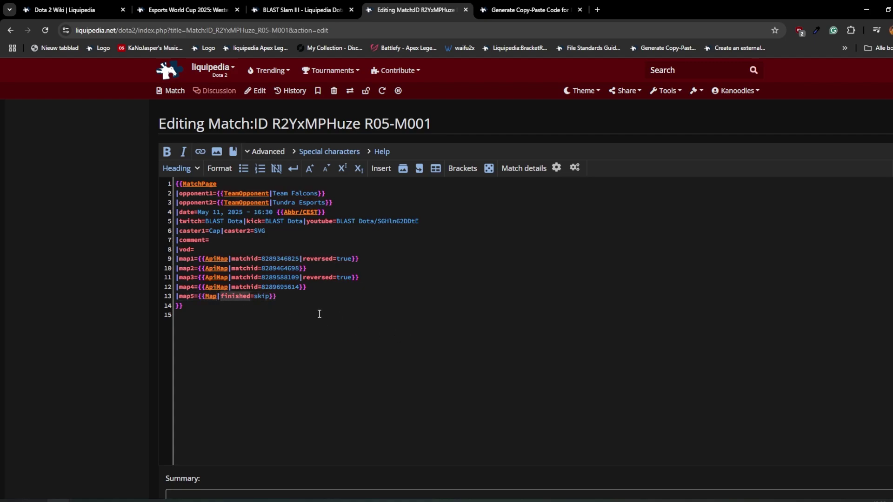
click(293, 300)
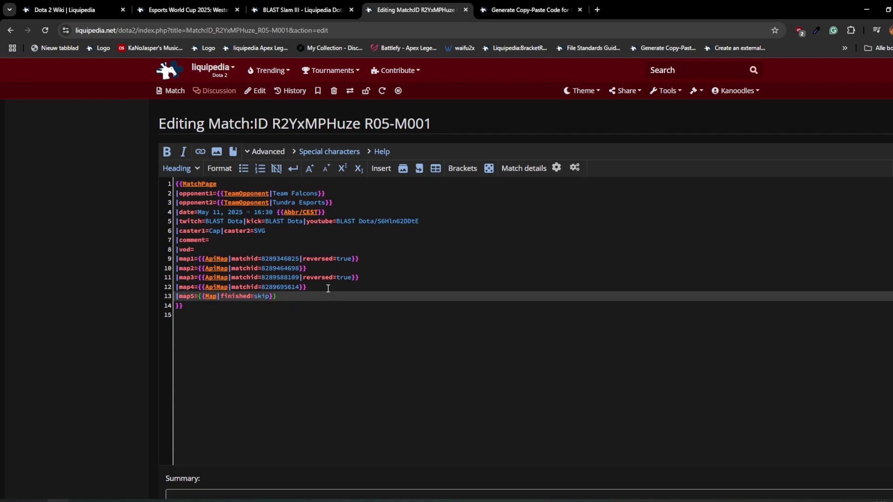
Open the source of the Results section on the Esports World Cup 2025 Western Europe page and review its match IDs and map entries.
click(189, 10)
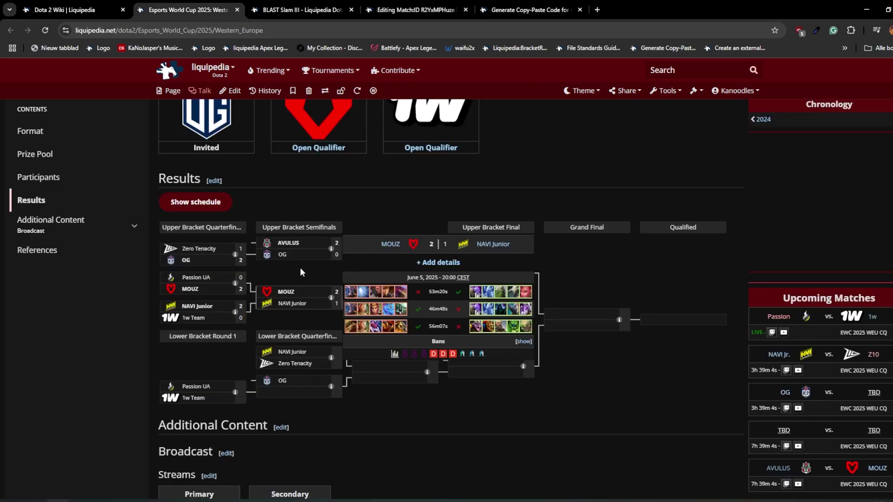
scroll(216, 186, up, 1)
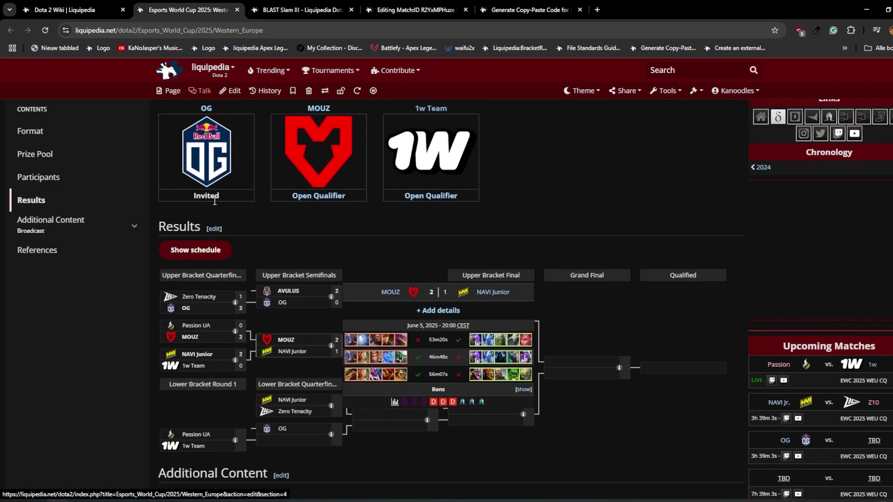
middle_click(216, 229)
drag(334, 8, 224, 10)
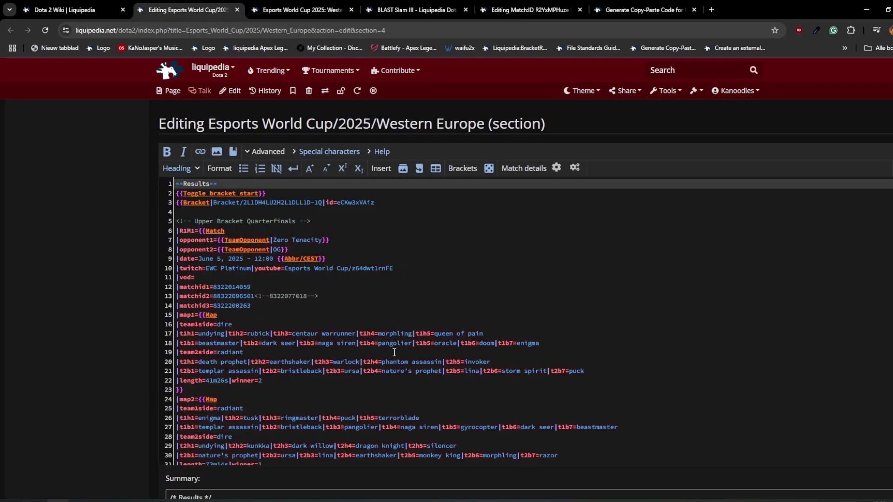
scroll(283, 263, down, 2)
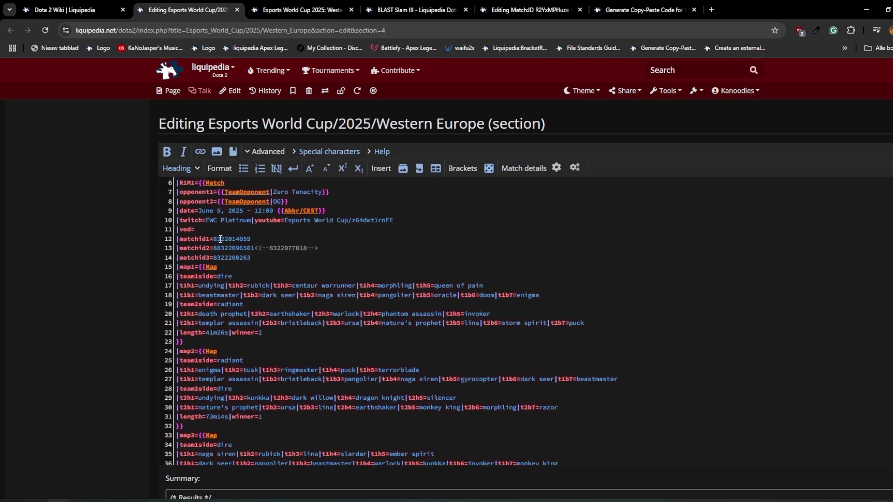
click(225, 238)
double_click(235, 248)
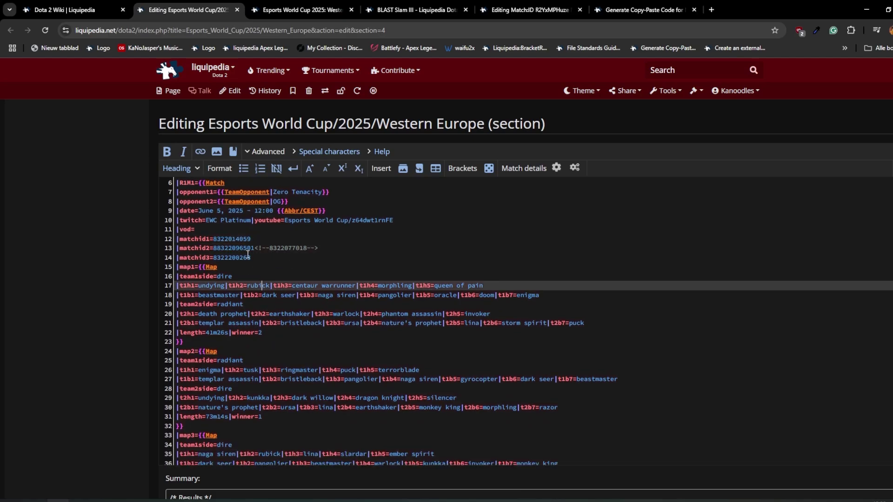
scroll(297, 321, up, 2)
scroll(310, 338, down, 15)
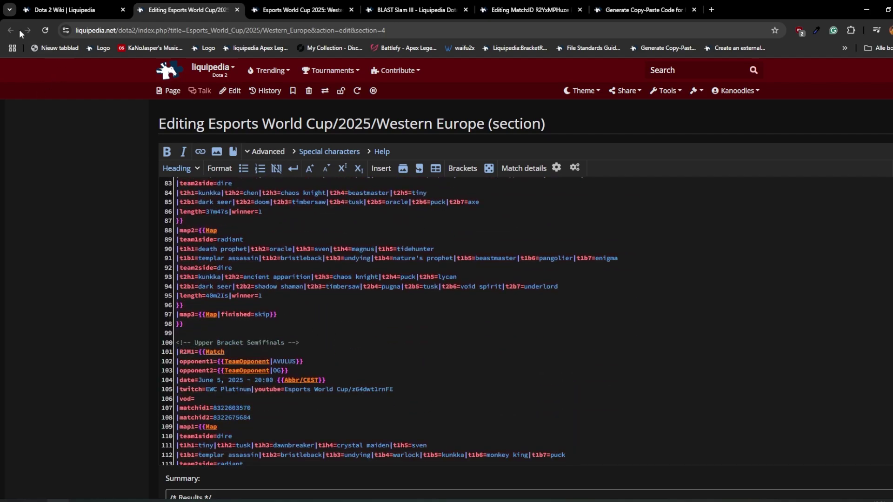
Start creating the match details page for the MOUZ vs NAVI Junior upper bracket semifinal from the tournament bracket.
click(277, 9)
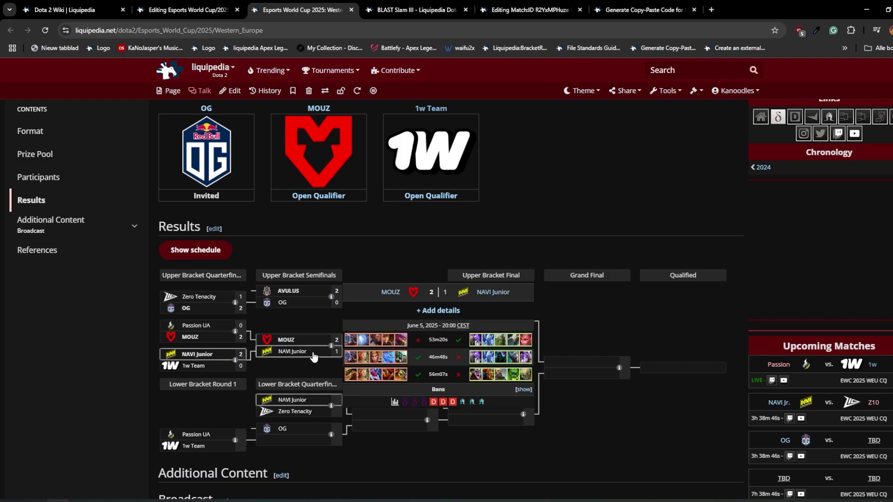
click(450, 316)
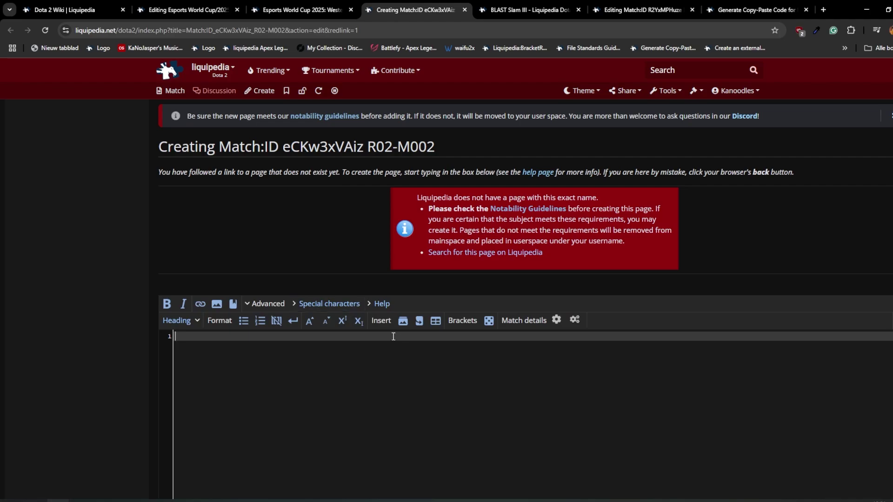
scroll(393, 336, down, 1)
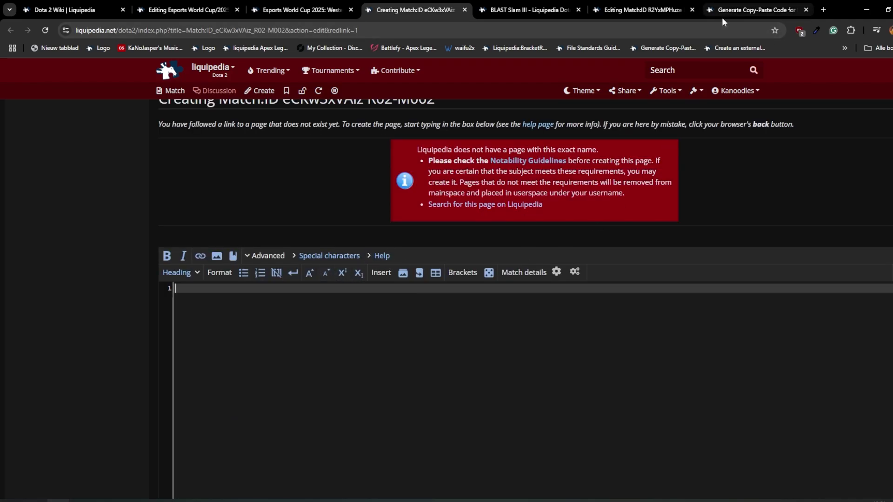
Generate the MatchPage copy-paste code for Team opponents, best of 3, with date and stream parameters, and copy it.
drag(734, 14, 496, 10)
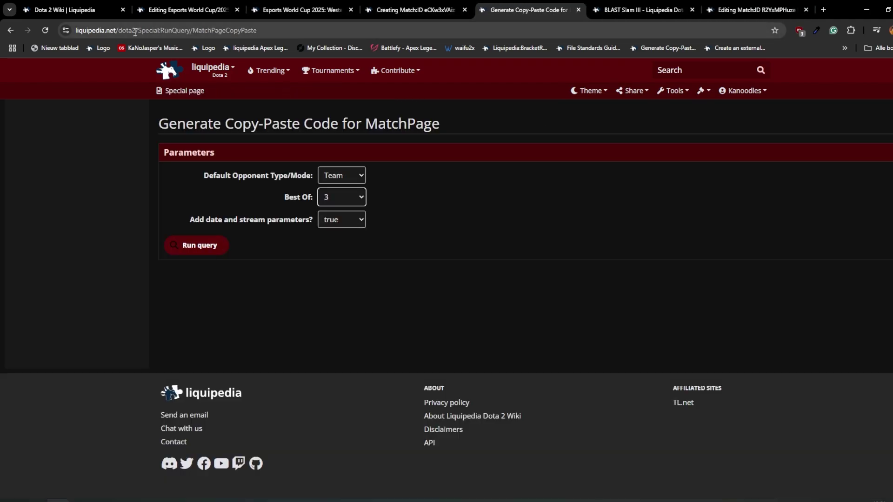
drag(148, 31, 279, 31)
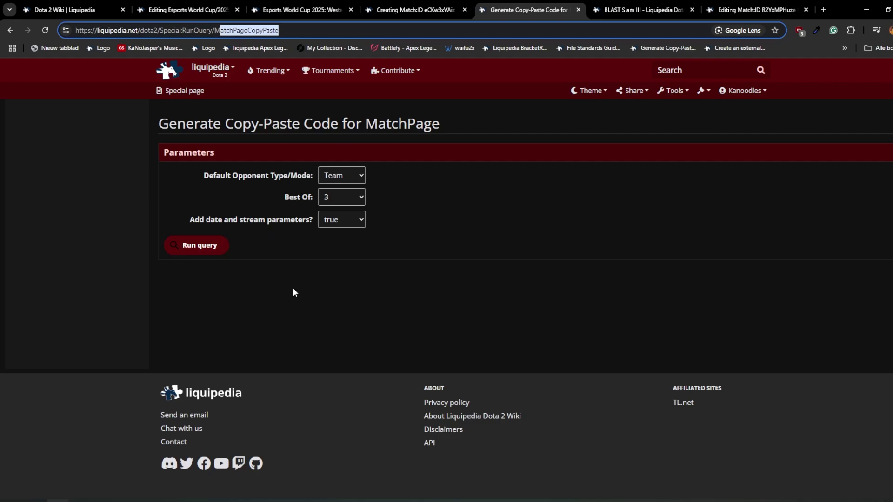
click(195, 246)
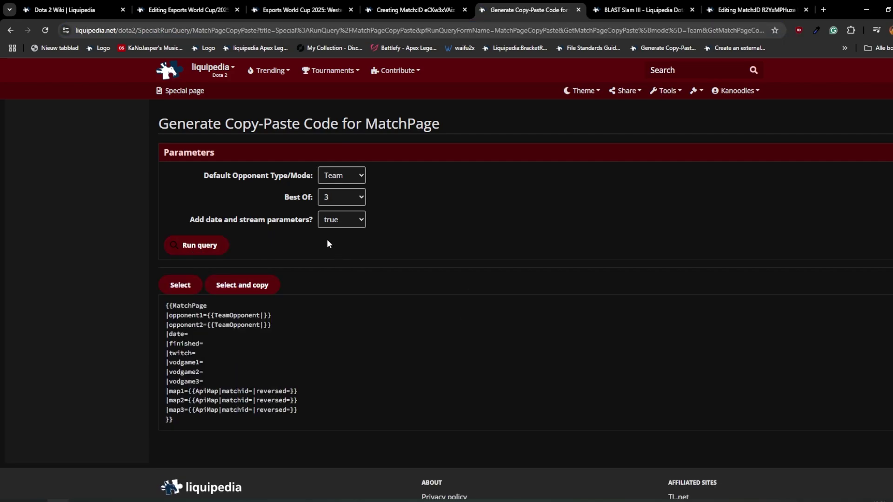
click(272, 292)
key(ctrl+c)
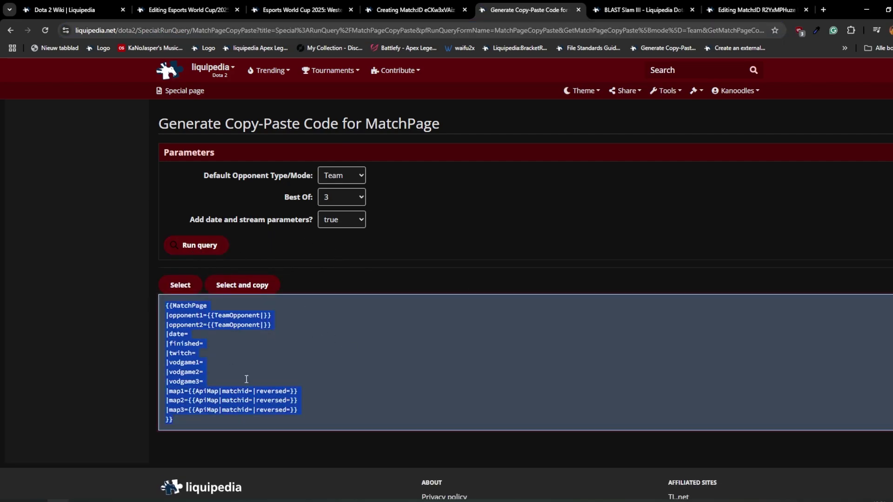
Paste the generated MatchPage template into the empty source of the new match page.
click(409, 10)
click(291, 344)
key(ctrl+v)
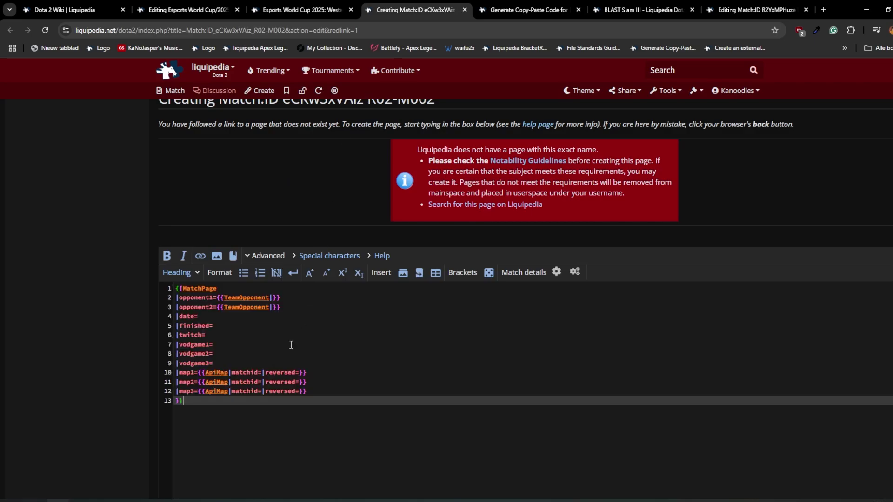
Find "mouz" in the tournament's Results section source and copy the opponent, date and stream lines of the MOUZ vs NAVI Junior match.
click(308, 4)
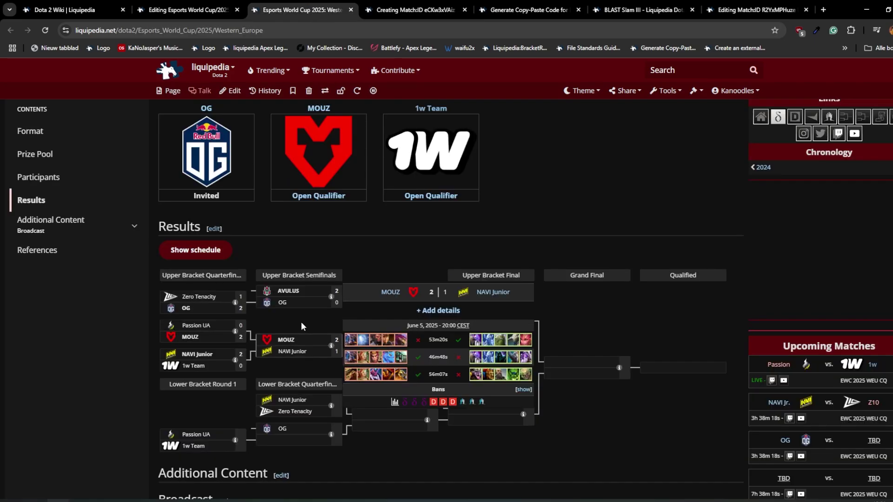
click(214, 229)
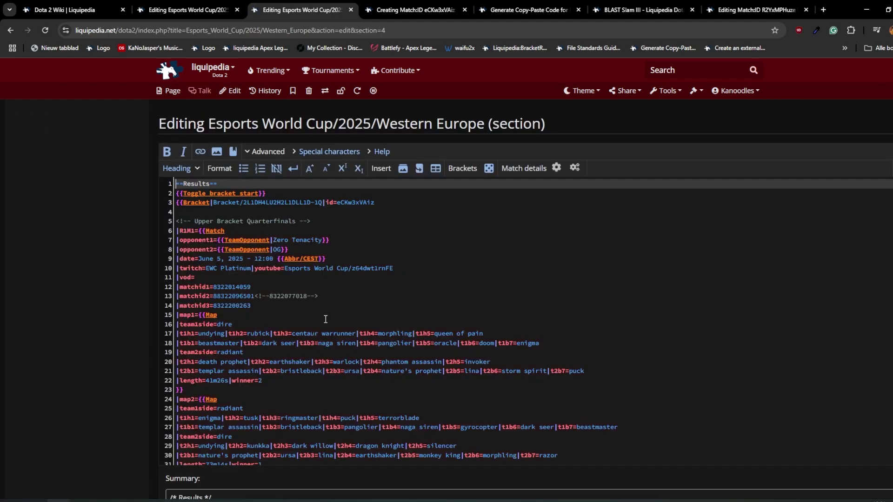
key(ctrl+f)
text(mouz)
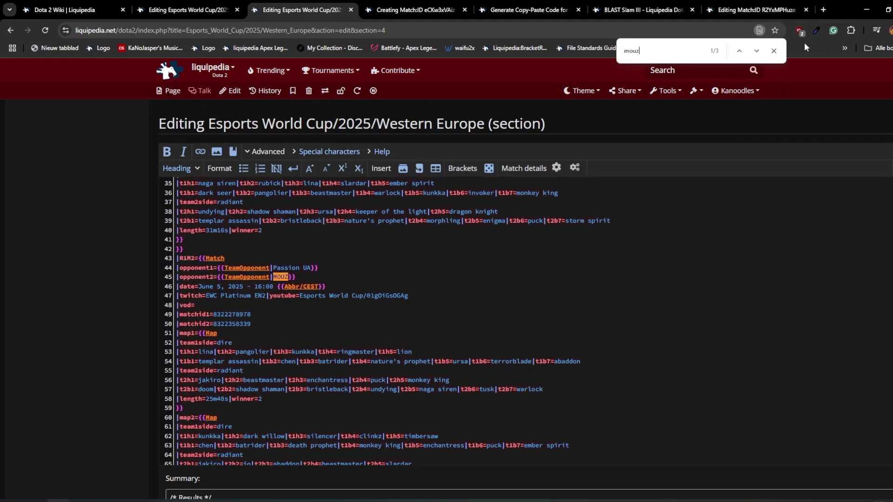
key(Return)
drag(408, 256, 126, 228)
key(ctrl+c)
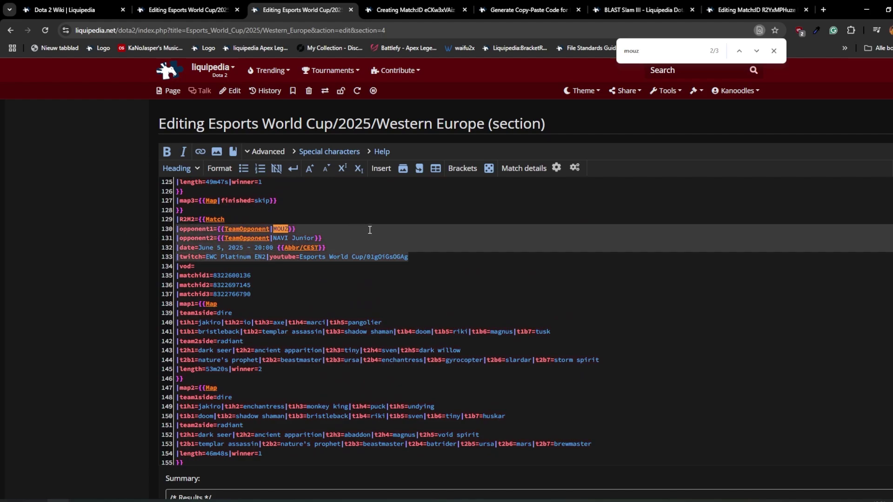
Compare the copied opponent, date and stream lines with the empty template fields of the new match page.
click(411, 6)
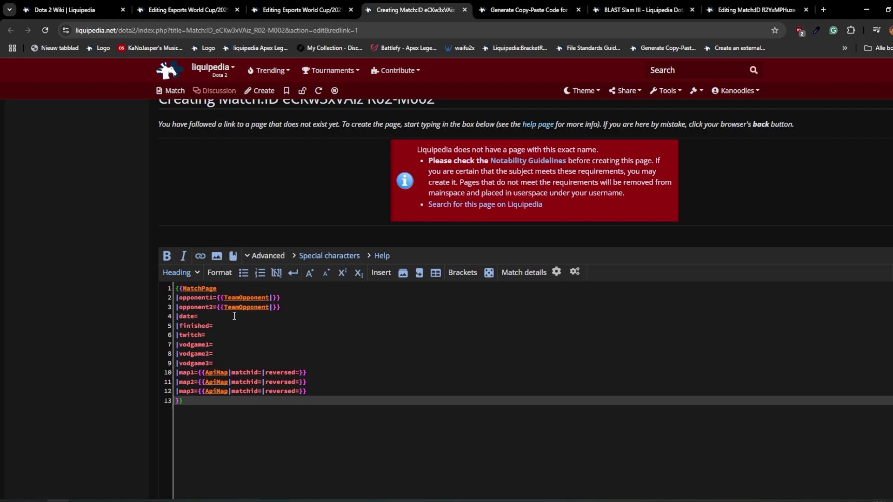
click(300, 8)
click(399, 5)
click(309, 6)
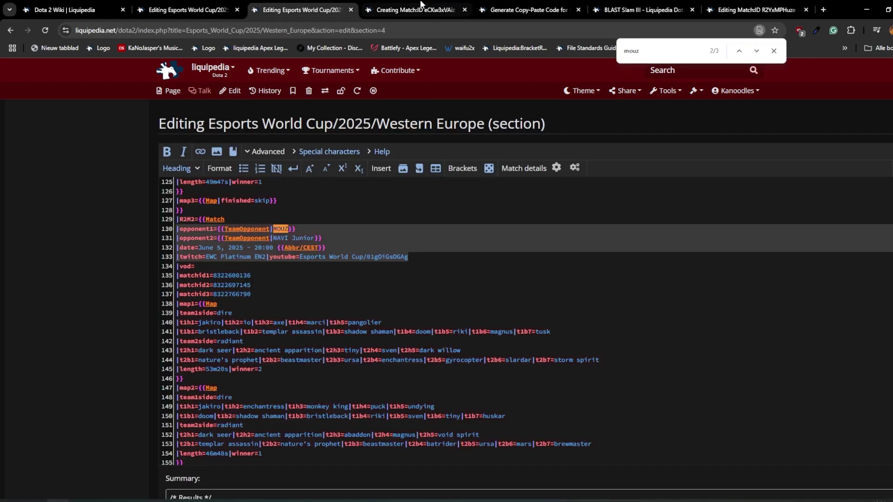
Replace the template's empty opponent and date lines in the new match page source with the copied MOUZ vs NAVI Junior lines.
click(442, 3)
drag(217, 331, 145, 300)
key(ctrl+v)
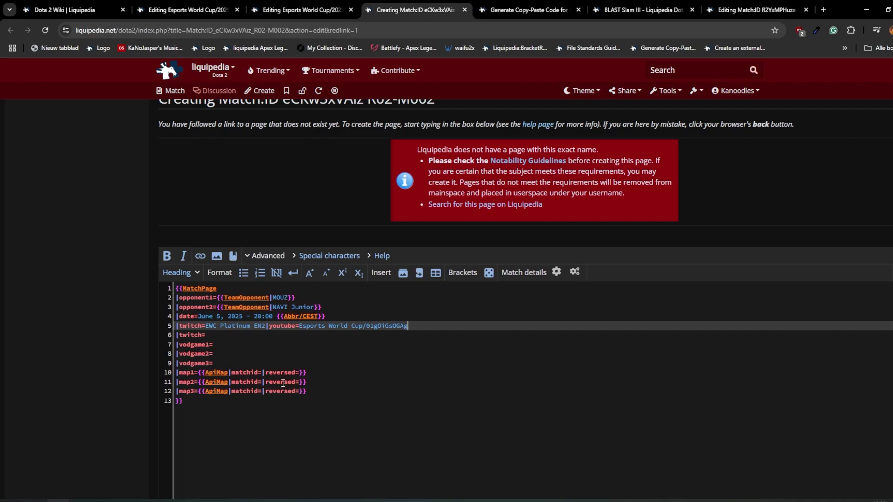
Preview the match page and examine its header, draft, team stats, player performance and additional information sections.
scroll(283, 383, down, 7)
click(277, 430)
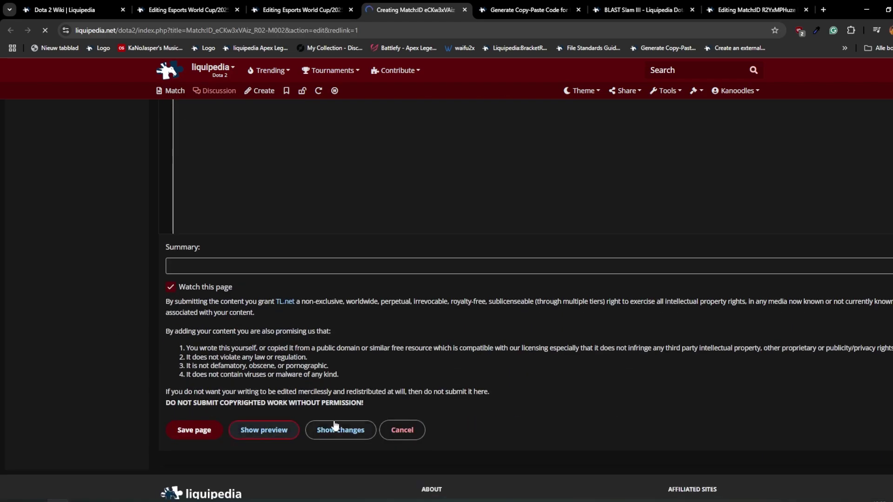
scroll(337, 384, down, 10)
scroll(124, 373, up, 4)
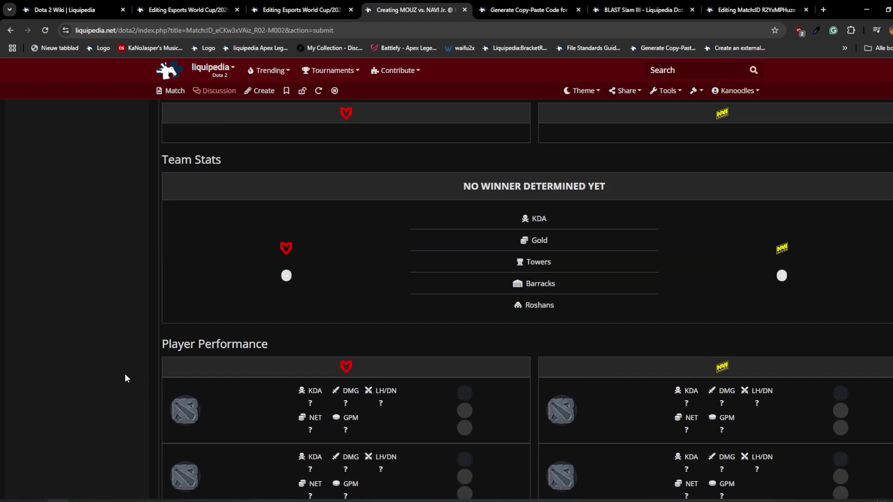
scroll(125, 373, up, 6)
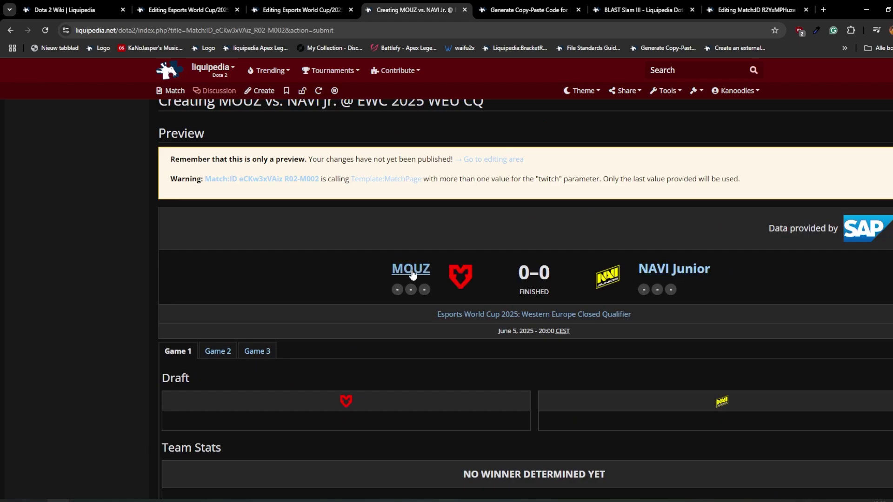
scroll(417, 349, down, 1)
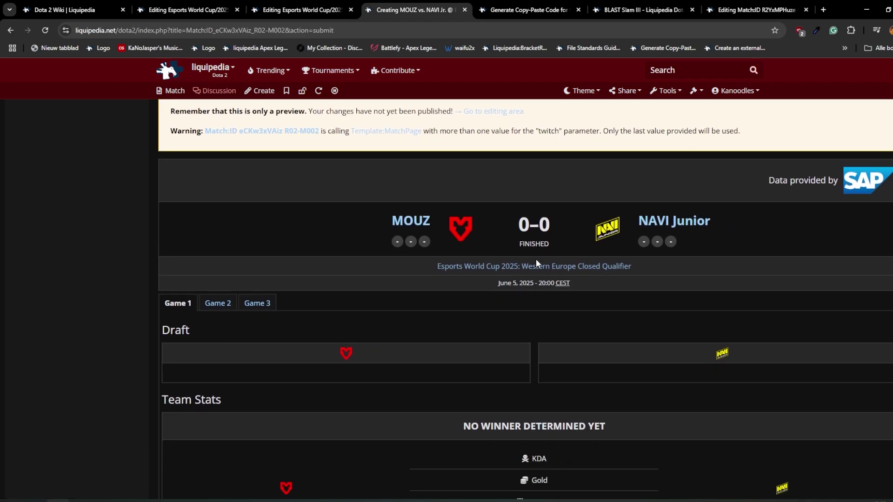
scroll(372, 303, down, 7)
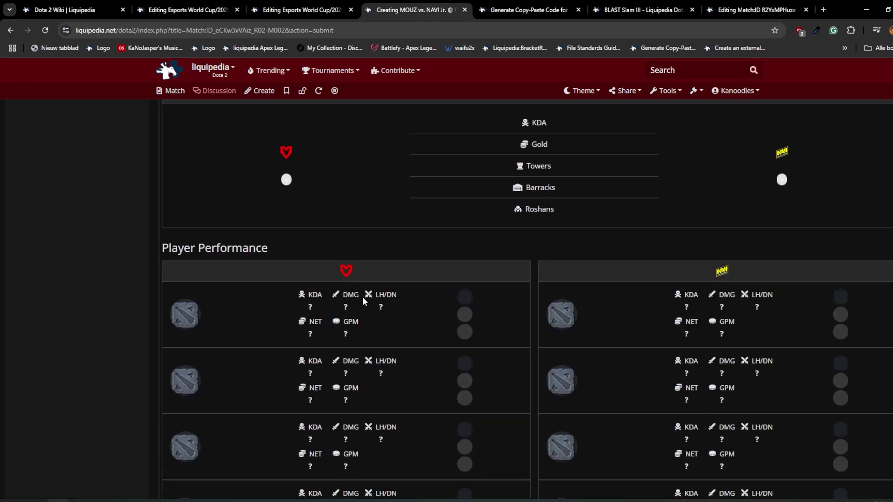
scroll(495, 235, down, 8)
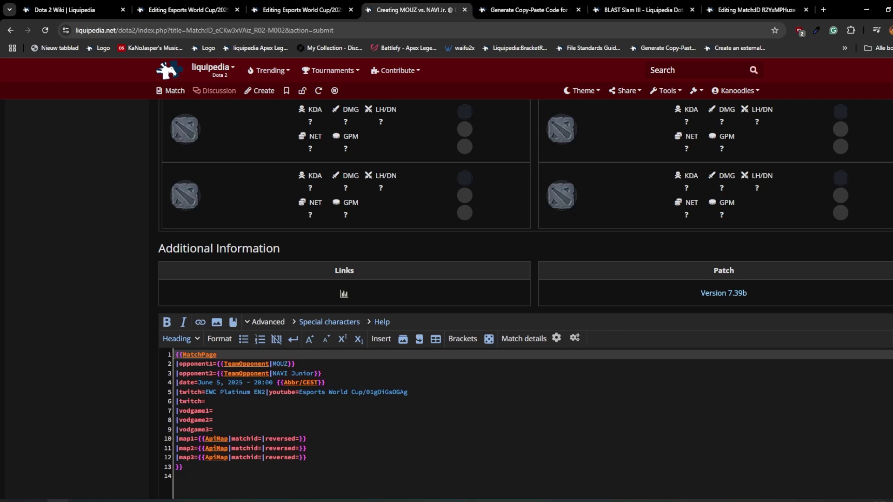
Switch to Dotabuff's Esports World Cup 2025 qualifiers match list and close the leftover browser tabs after it.
drag(477, 0, 476, 2)
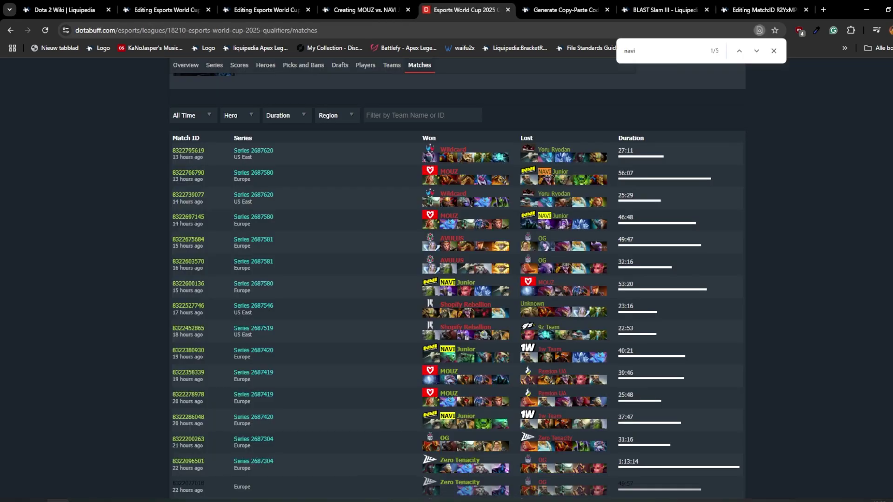
drag(541, 127, 494, 4)
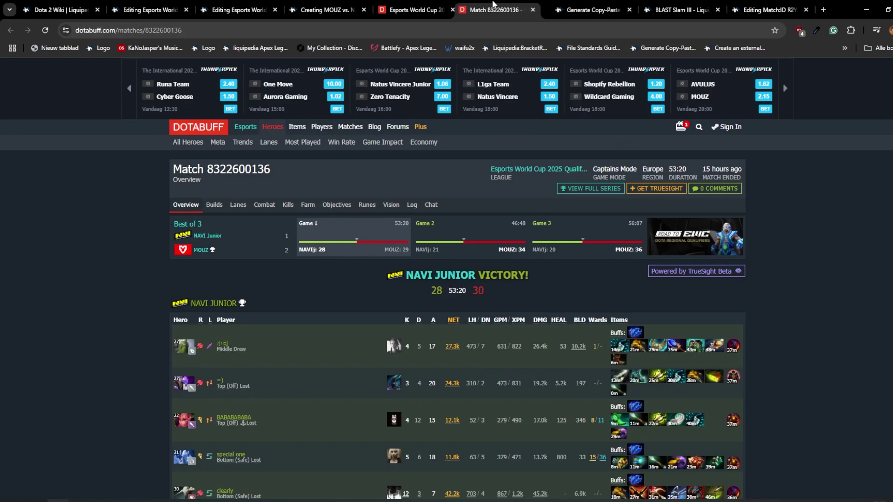
click(407, 5)
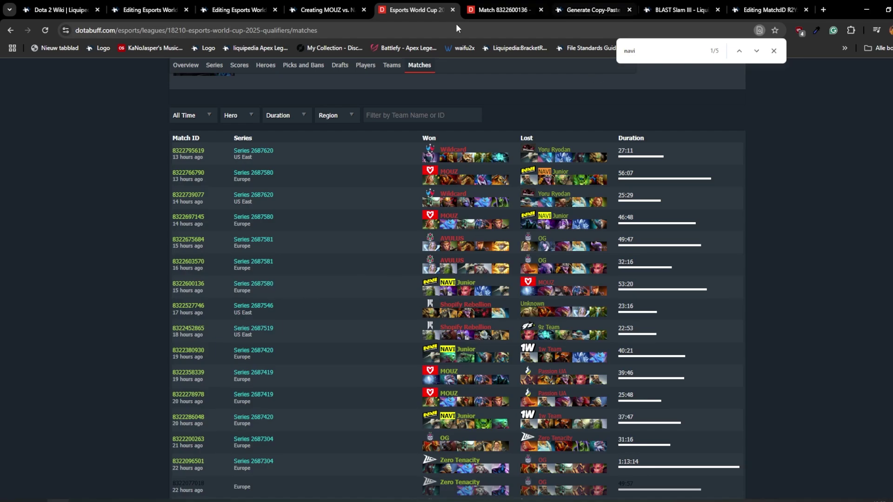
click(540, 10)
click(541, 10)
click(540, 10)
click(541, 10)
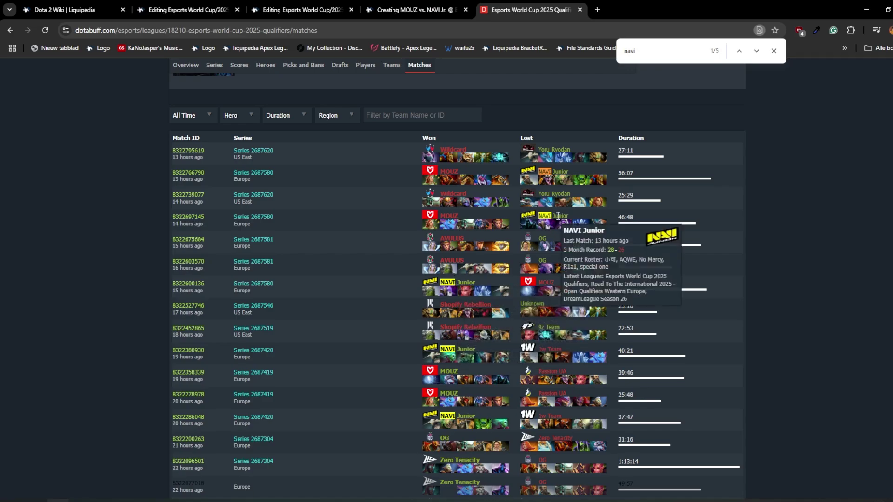
Open the three MOUZ vs NAVI Junior games of Series 2687580 in new tabs and place the match page's tab next to them.
middle_click(188, 284)
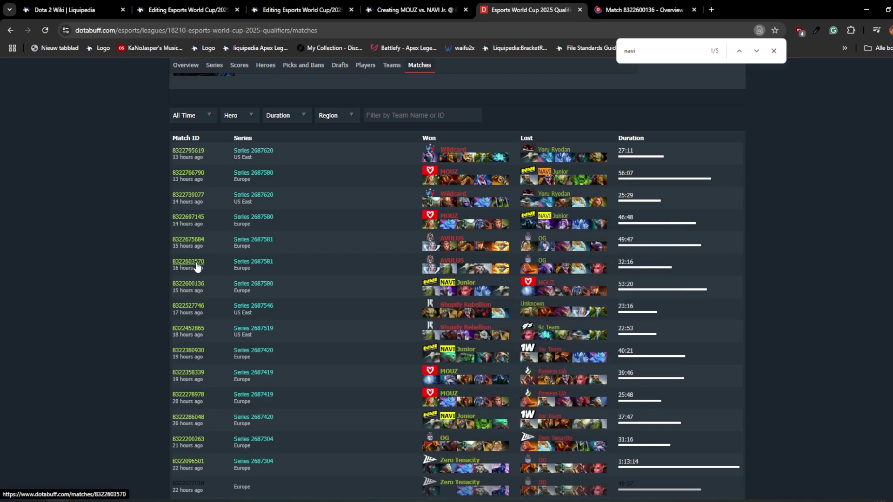
middle_click(191, 221)
middle_click(189, 173)
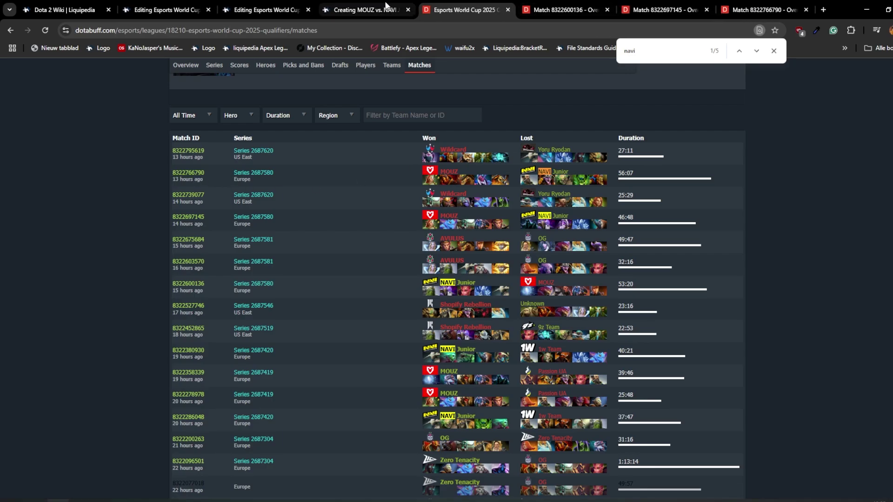
drag(359, 6, 460, 8)
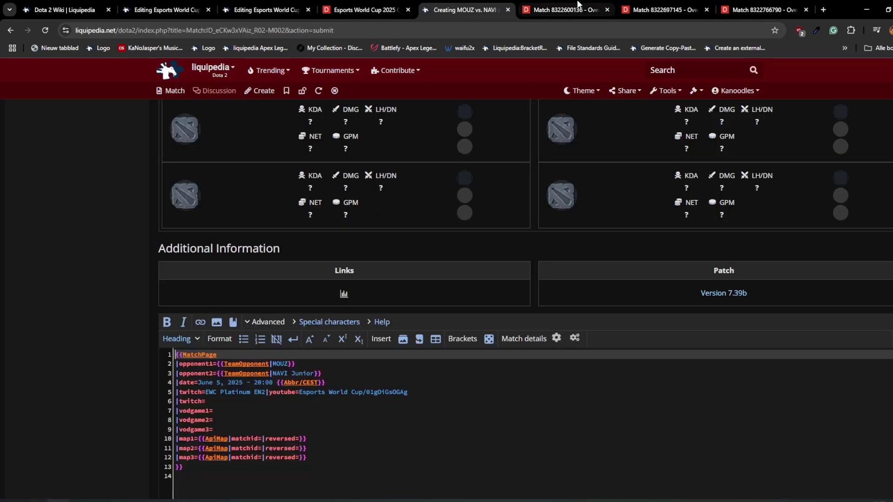
click(562, 9)
click(478, 4)
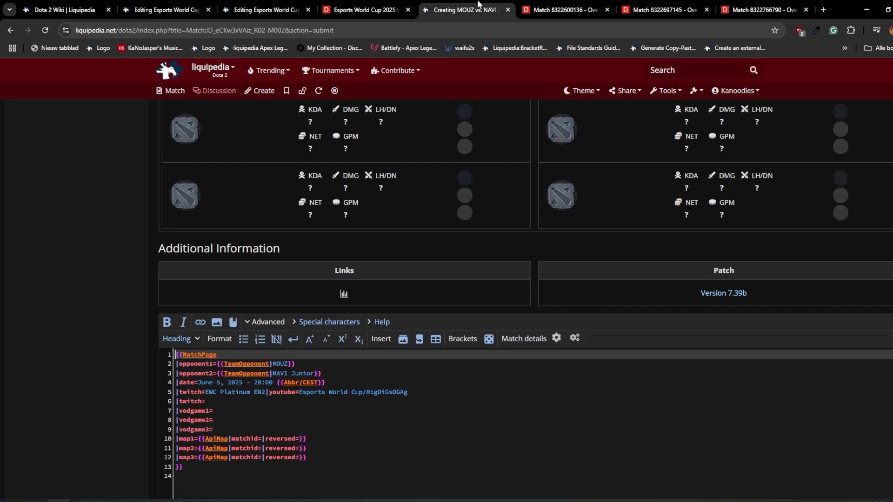
key(ctrl+7)
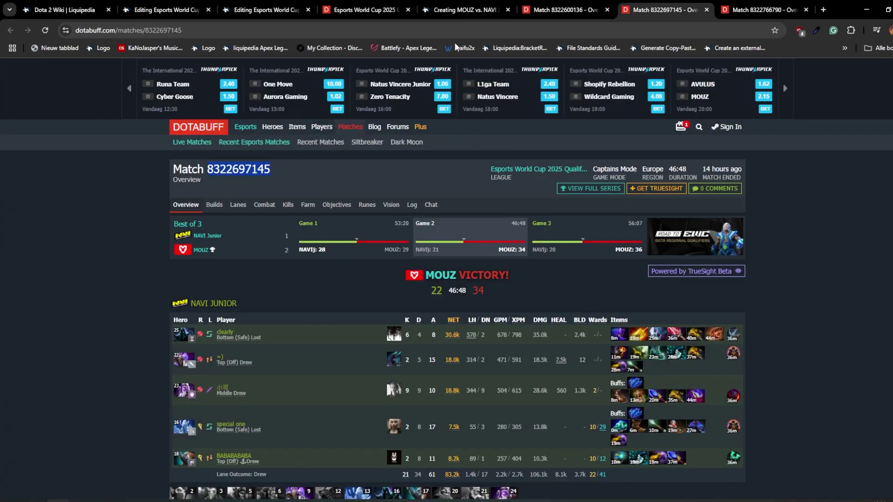
key(ctrl+5)
key(ctrl+8)
key(ctrl+5)
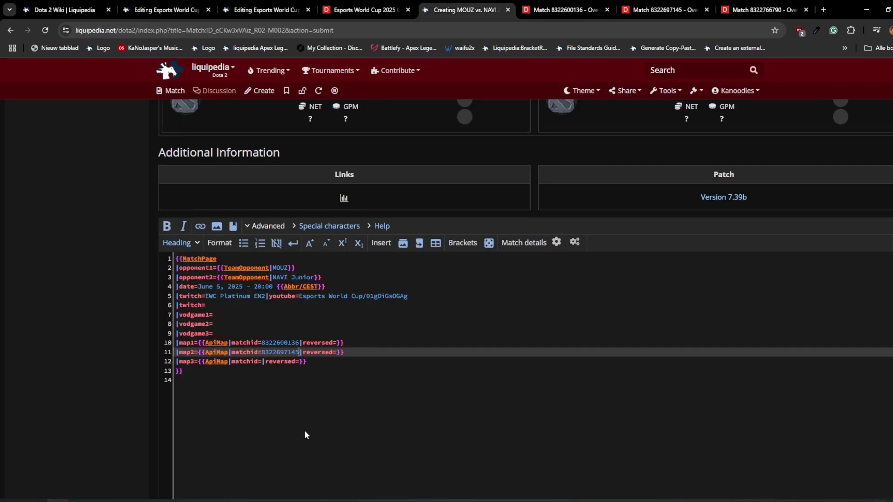
click(264, 361)
key(ctrl+v)
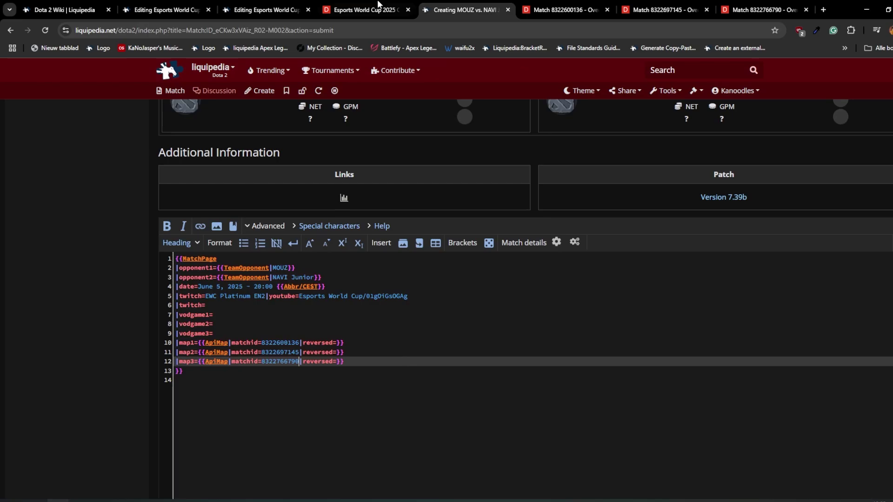
Check the matchid1 to matchid3 values of the MOUZ vs NAVI Junior match in the tournament's Results section source.
drag(267, 9, 364, 9)
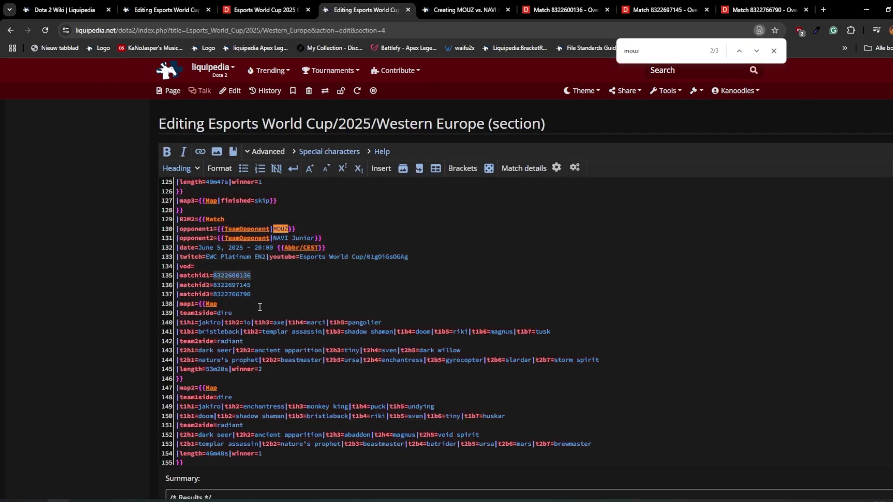
click(236, 276)
click(235, 294)
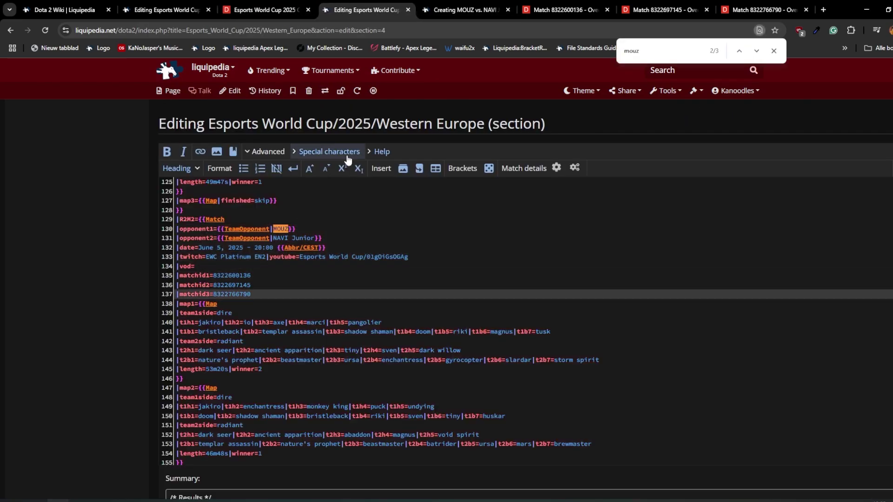
Preview the match page with the three match IDs filled in.
click(465, 10)
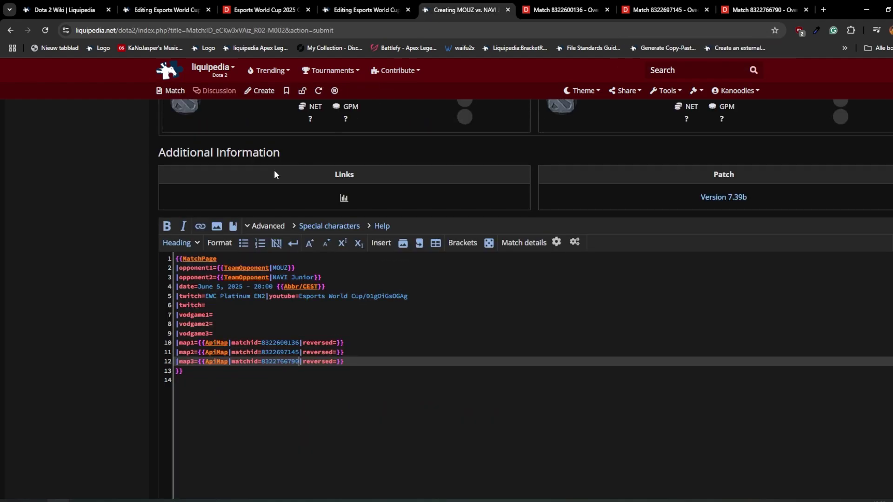
scroll(252, 407, down, 5)
click(264, 448)
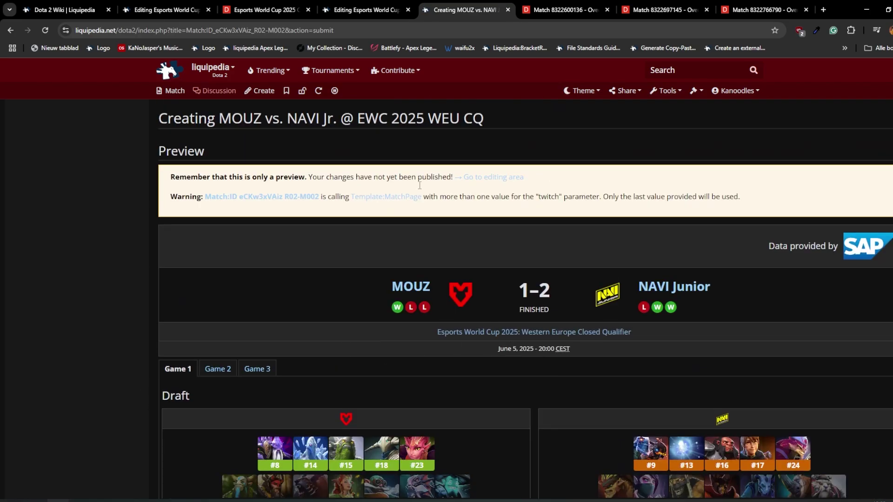
Return from the Results source to the tournament page and check the MOUZ vs NAVI Junior details in the bracket.
click(353, 7)
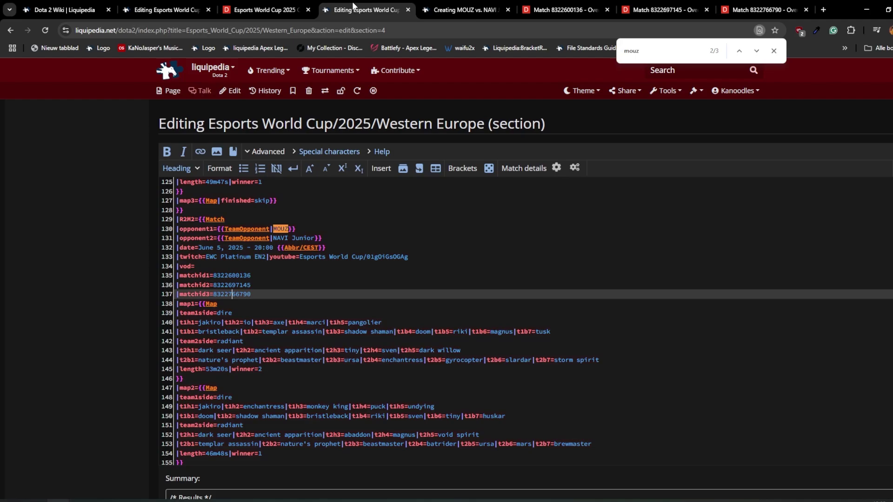
click(147, 7)
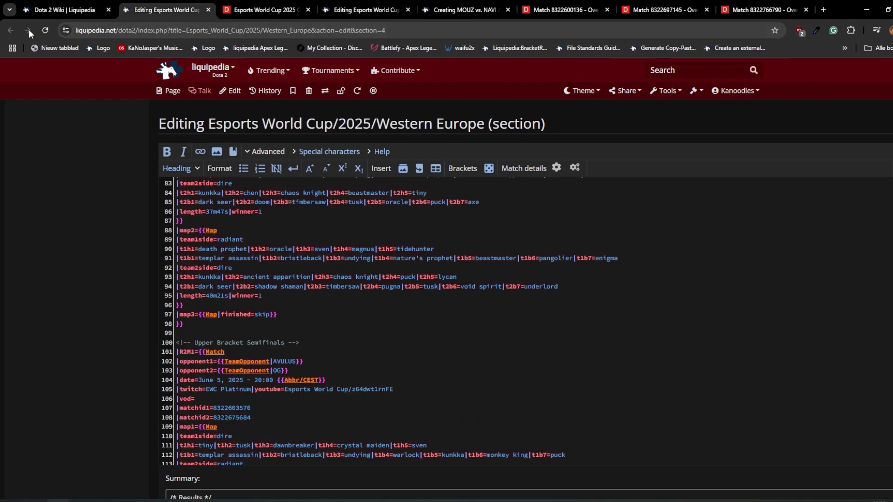
key(ctrl+Tab)
key(ctrl+Tab)
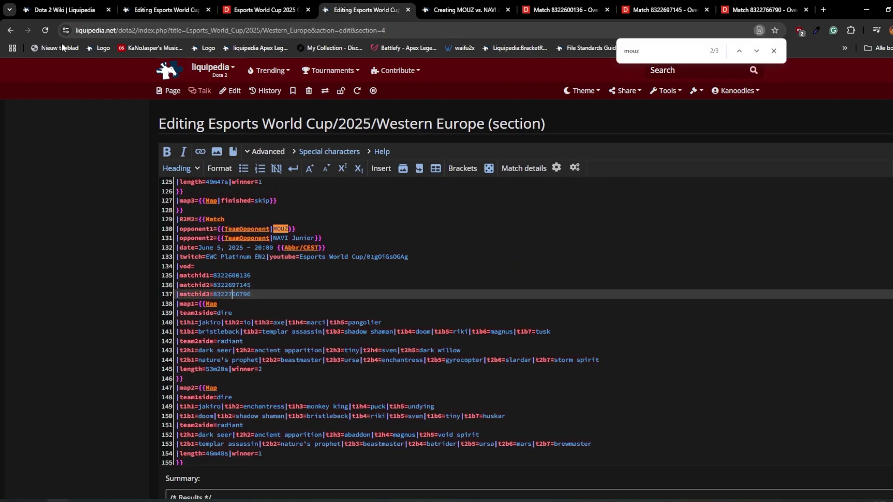
click(11, 31)
mouse_move(332, 353)
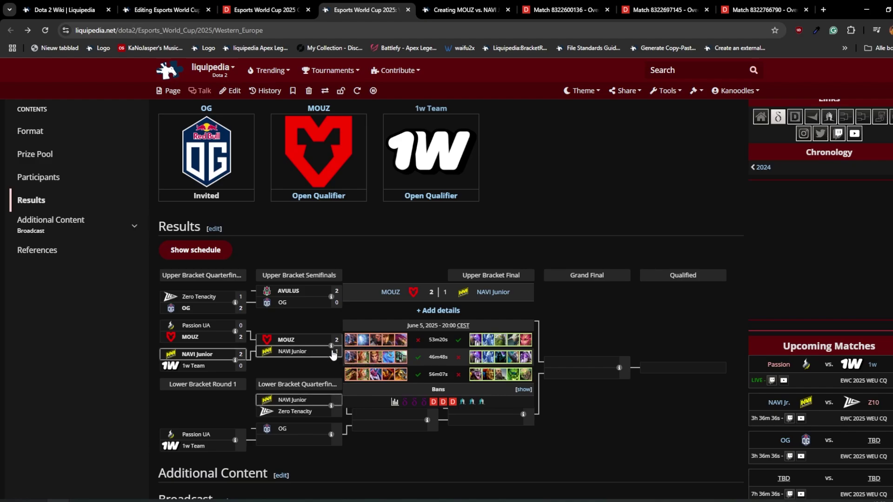
key(ctrl+Tab)
key(ctrl+shift+Tab)
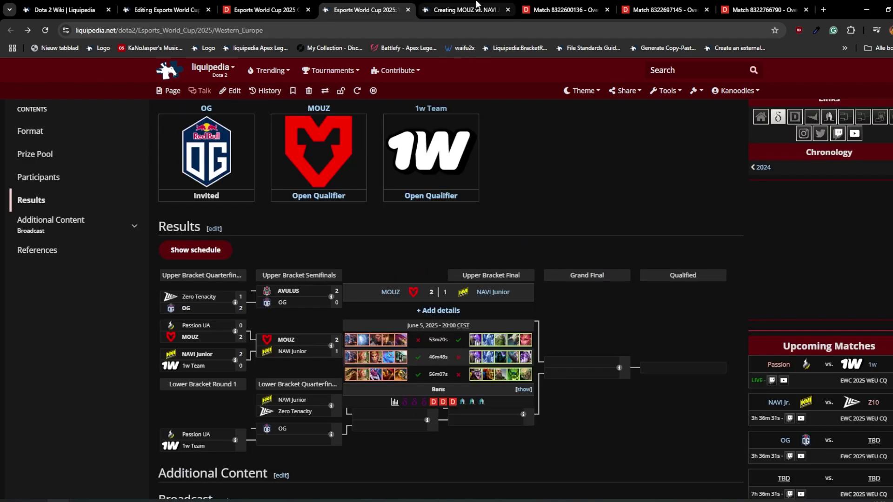
key(ctrl+Tab)
scroll(370, 292, down, 1)
key(ctrl+Tab)
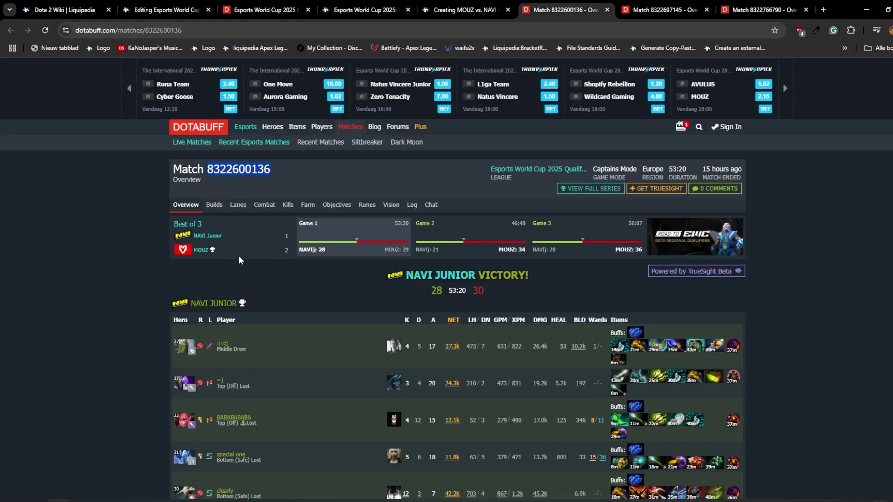
scroll(337, 282, down, 5)
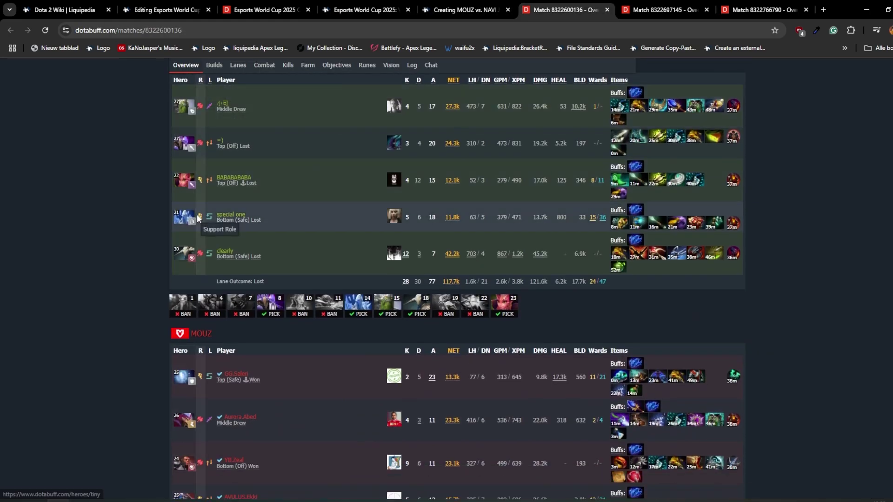
scroll(345, 272, down, 11)
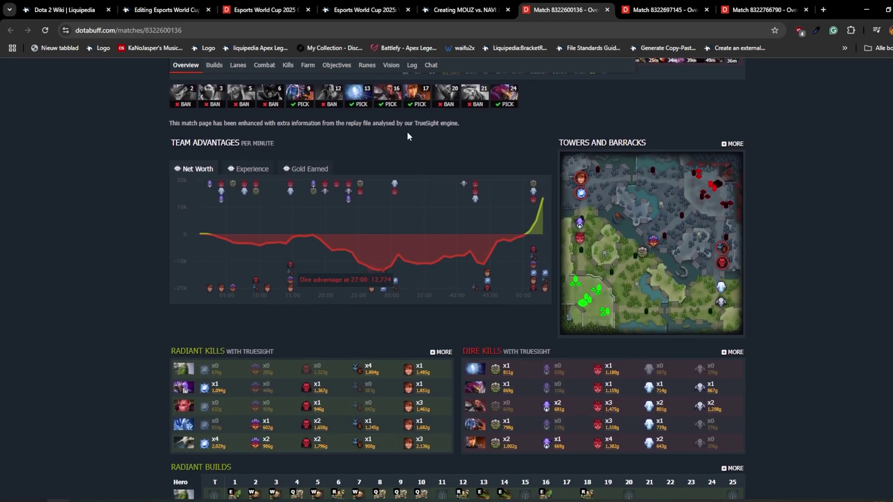
Compare the series score in the tournament bracket with the one in the match page preview.
click(365, 9)
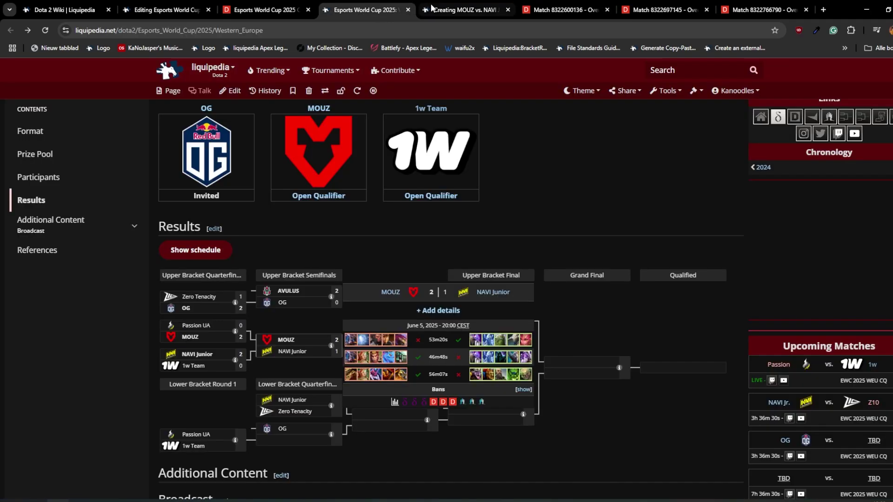
click(450, 7)
click(367, 9)
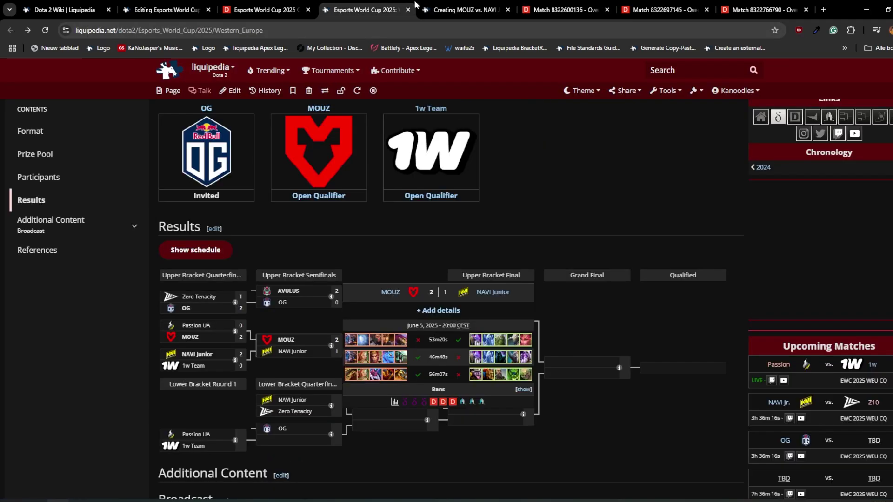
click(464, 9)
Review the preview's player performance entries and the opponent1 line in the MatchPage source.
scroll(352, 314, down, 3)
scroll(352, 315, down, 9)
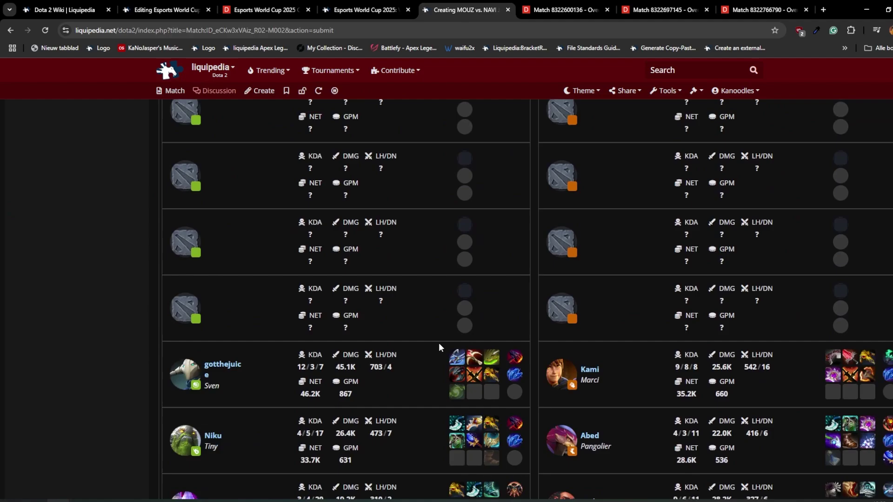
scroll(439, 342, up, 9)
scroll(408, 368, down, 13)
scroll(382, 363, down, 7)
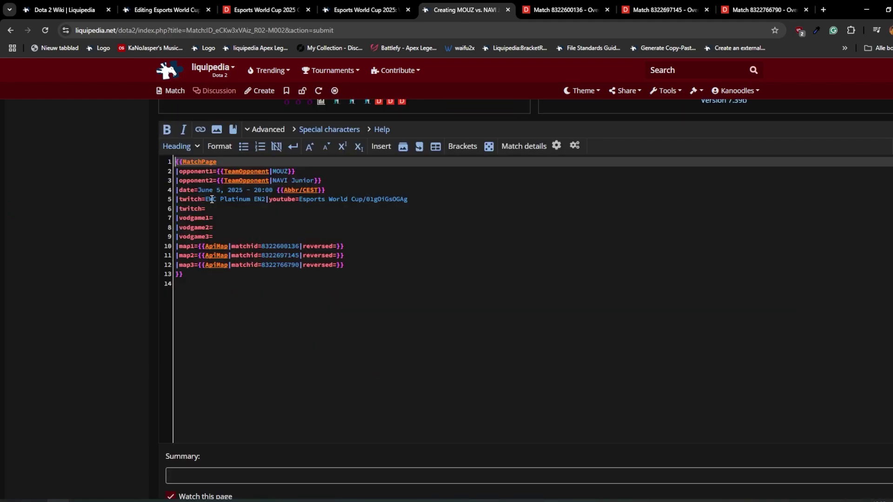
click(190, 174)
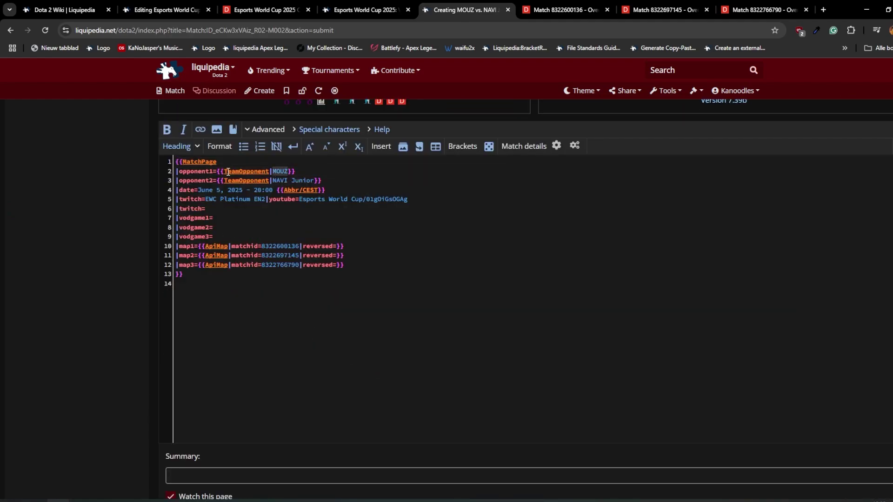
Examine Dotabuff's pages for the three games, checking the team order and winner of each, and return to the match page source.
key(ctrl+Tab)
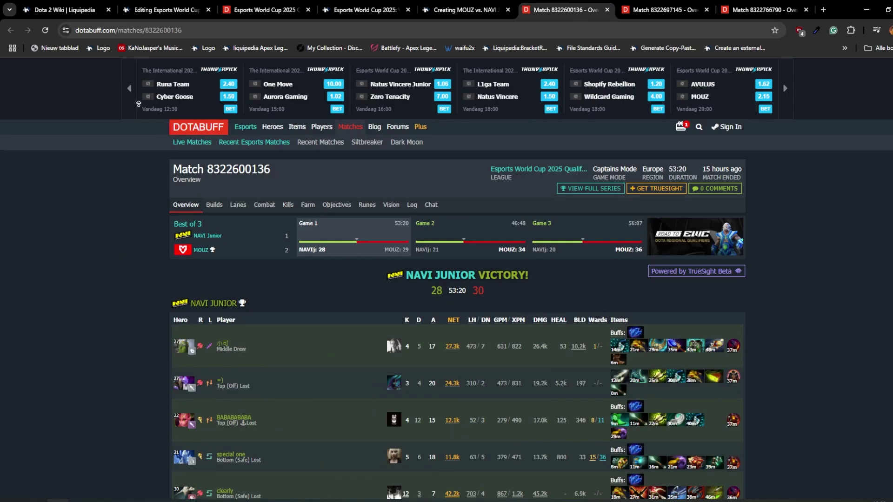
click(665, 9)
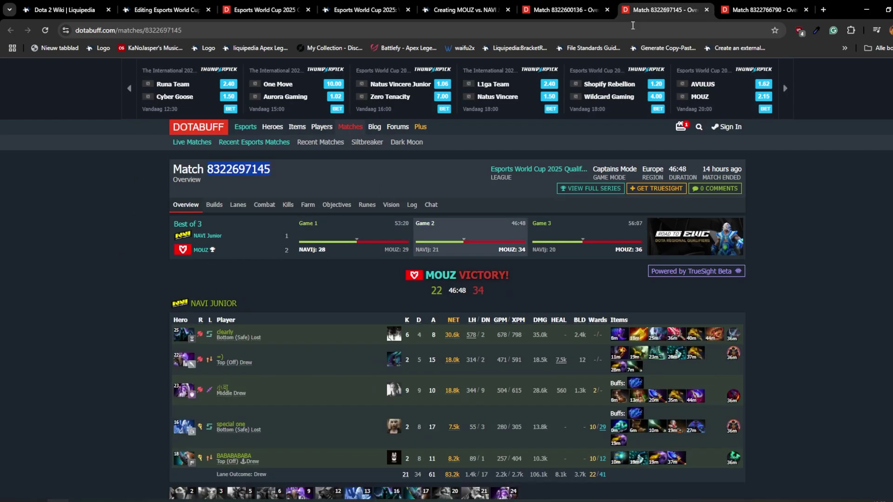
click(562, 9)
scroll(370, 294, down, 6)
click(775, 7)
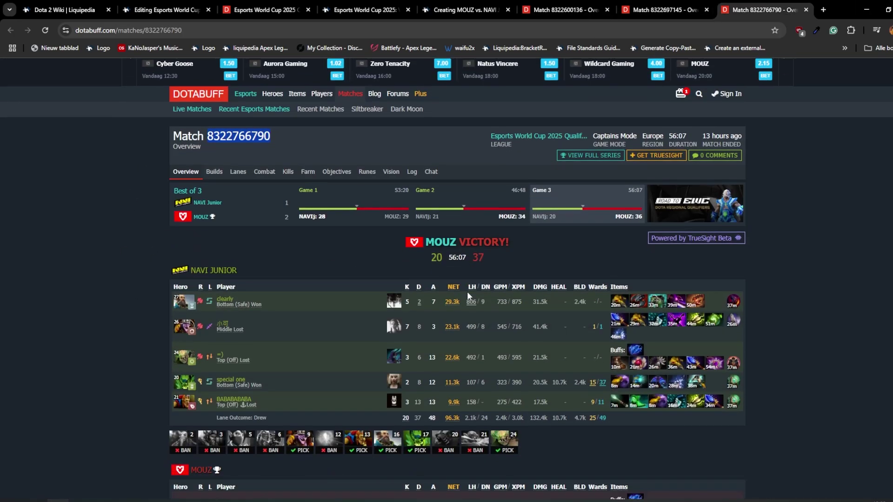
scroll(466, 291, down, 10)
click(488, 7)
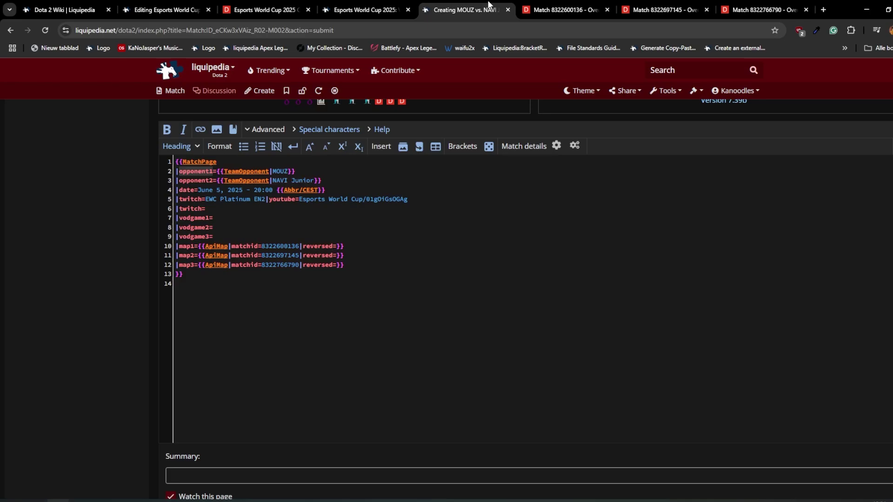
Set the reversed parameter to true for map1, map2 and map3 in the MatchPage source.
click(336, 247)
ctrl+click(336, 256)
ctrl+click(337, 265)
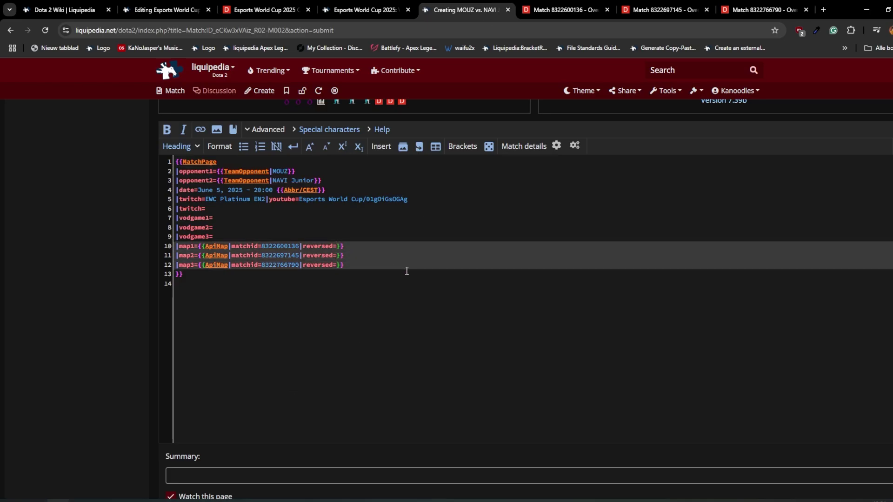
text(true)
Clear the reversed values of map2 and map3 so that only map1 is set to true.
click(355, 256)
key(BackSpace)
key(BackSpace)
key(BackSpace)
key(BackSpace)
click(355, 265)
key(BackSpace)
key(BackSpace)
key(BackSpace)
key(BackSpace)
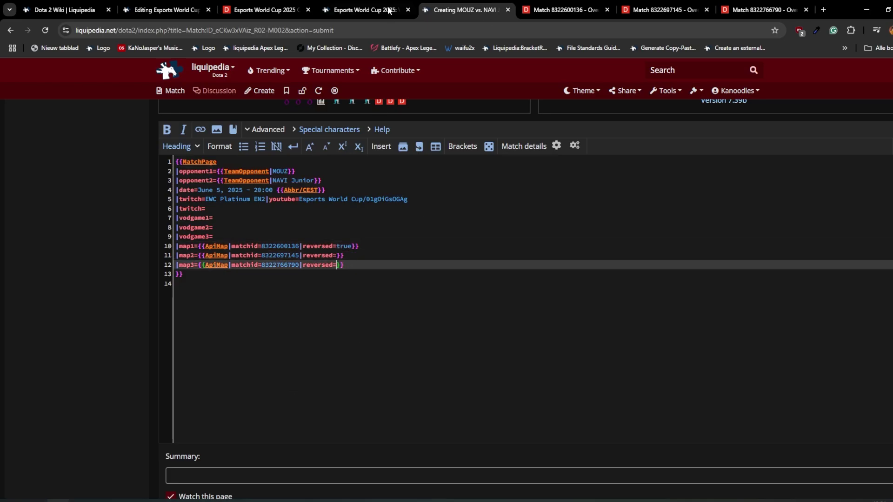
Preview the match page and check the series score and Game 1 player performance with only map1 reversed.
scroll(164, 387, down, 5)
click(262, 307)
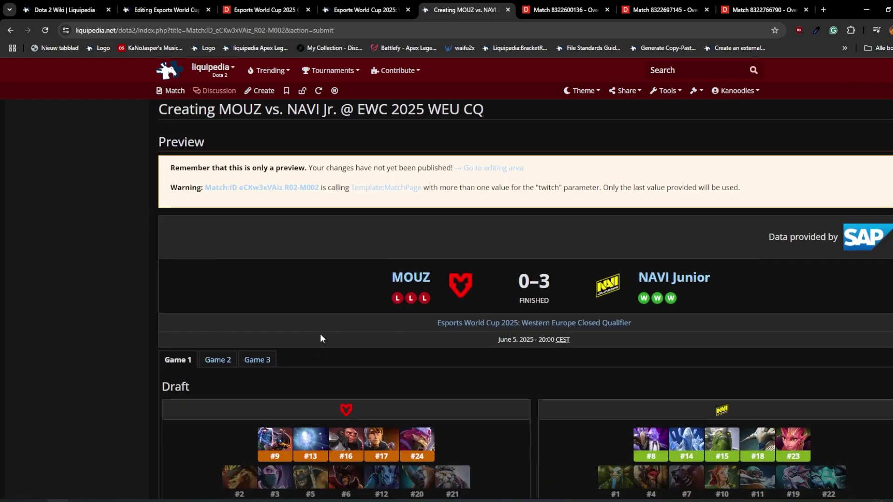
scroll(377, 393, up, 10)
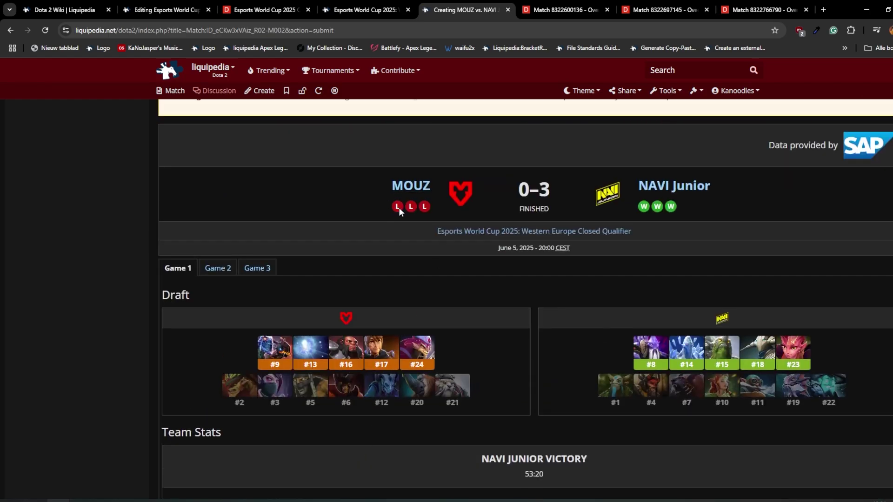
scroll(397, 208, down, 10)
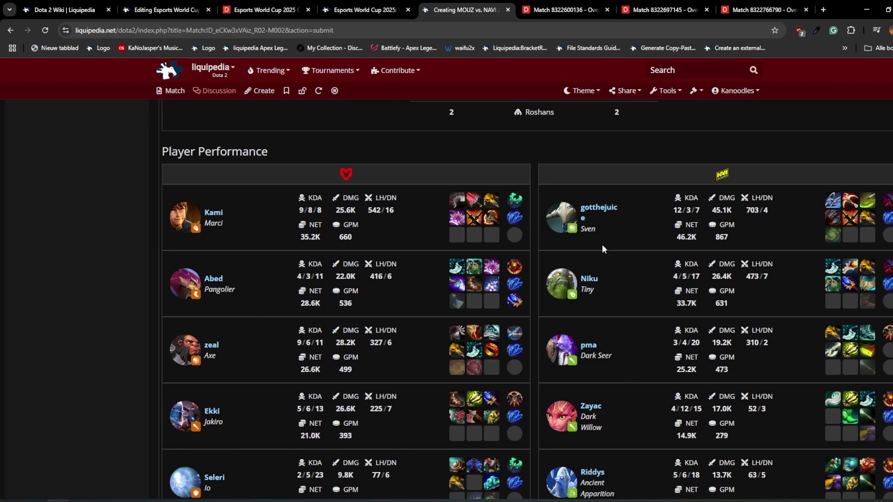
scroll(386, 313, down, 15)
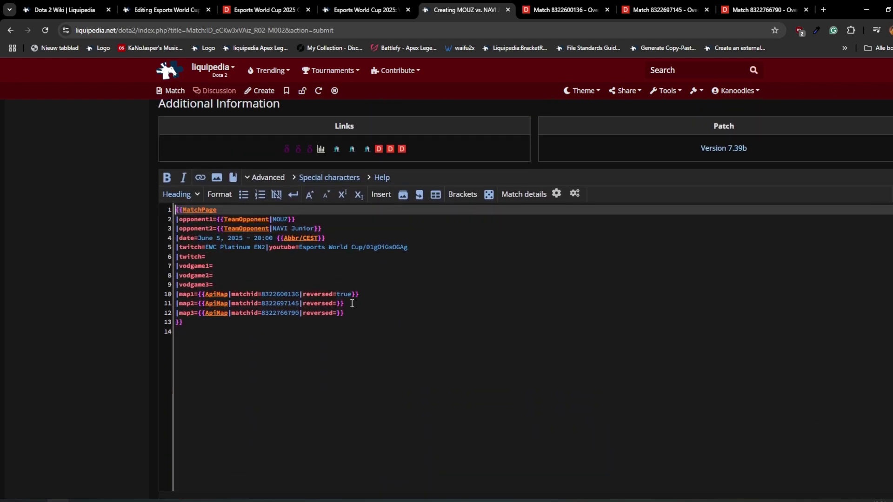
Set the reversed parameter to true for map2 and map3 and preview the match page again.
click(336, 294)
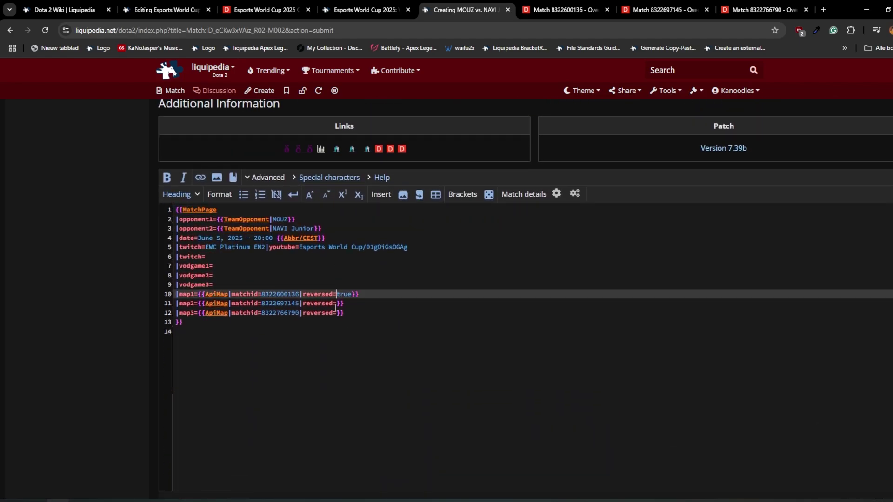
click(335, 306)
ctrl+click(336, 313)
click(336, 314)
ctrl+click(338, 306)
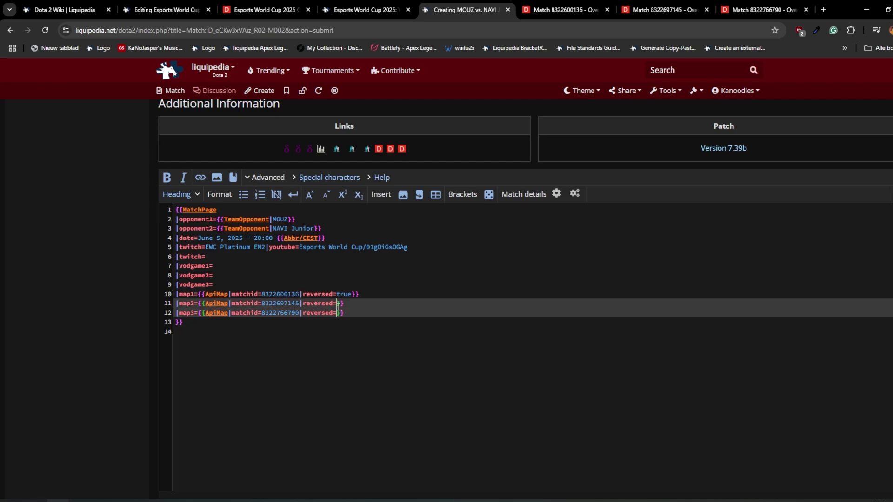
text(true)
scroll(186, 372, down, 8)
click(260, 400)
Review the new preview's series score, the draft and player performance of Game 1, and the same sections of Game 2.
scroll(325, 424, up, 8)
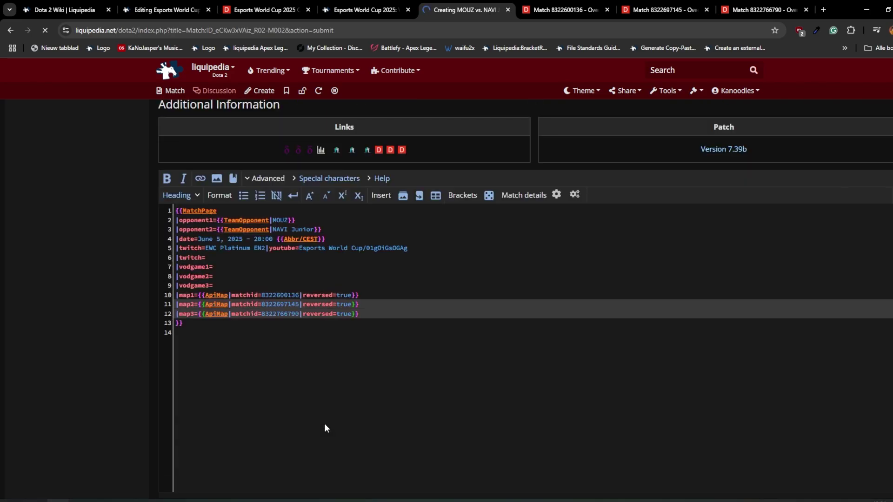
scroll(219, 348, up, 3)
scroll(344, 271, up, 2)
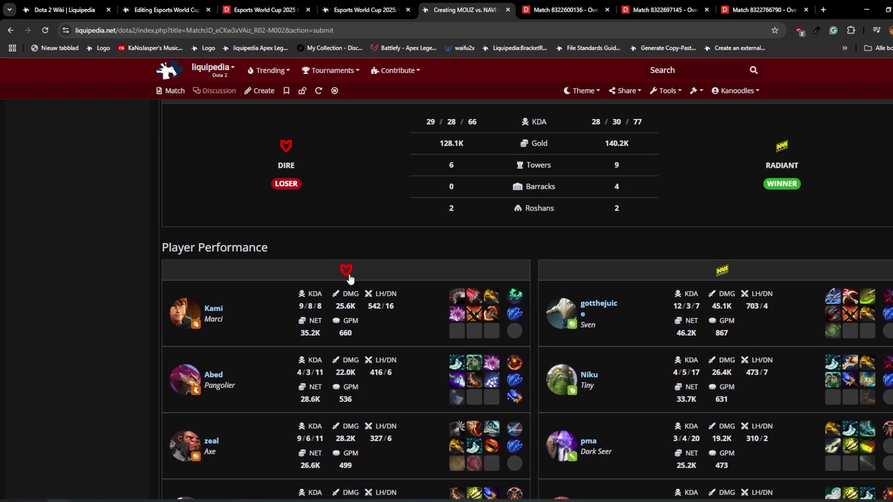
scroll(592, 261, up, 5)
scroll(334, 349, down, 9)
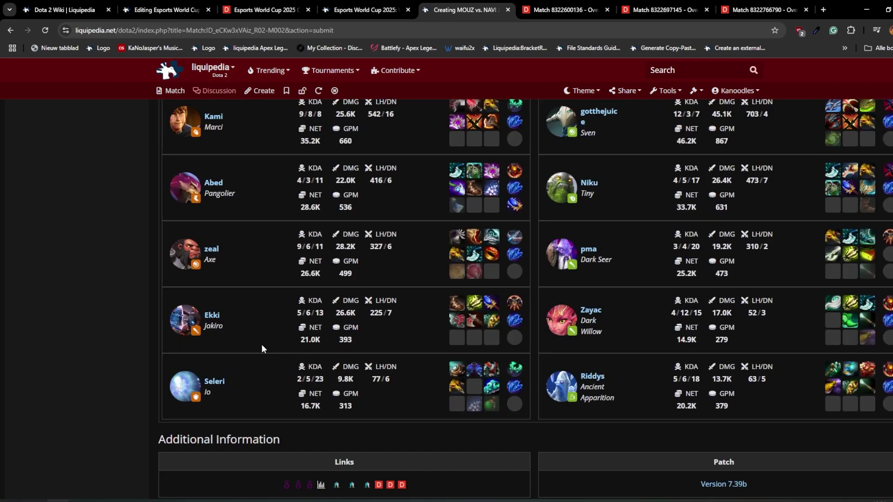
scroll(330, 392, up, 12)
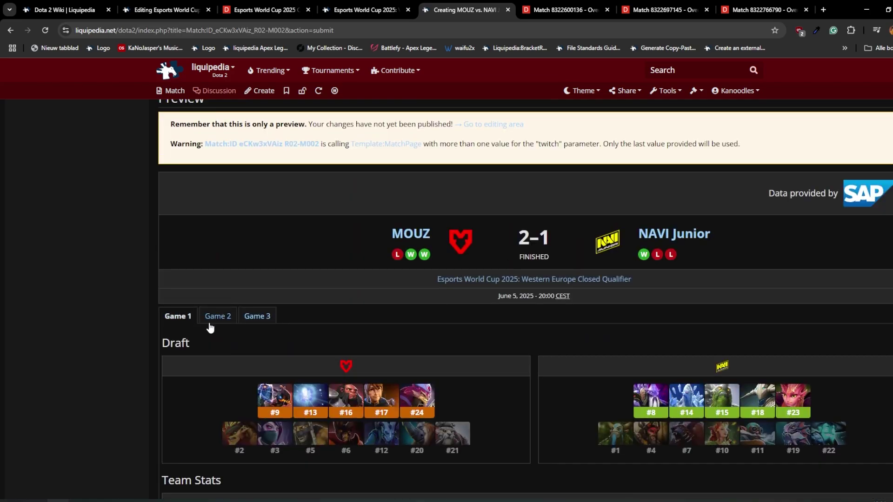
click(214, 318)
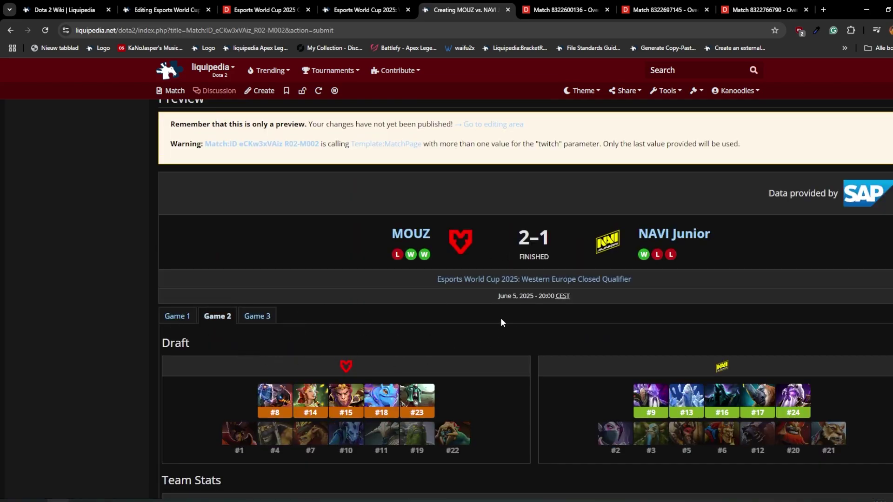
scroll(478, 313, down, 12)
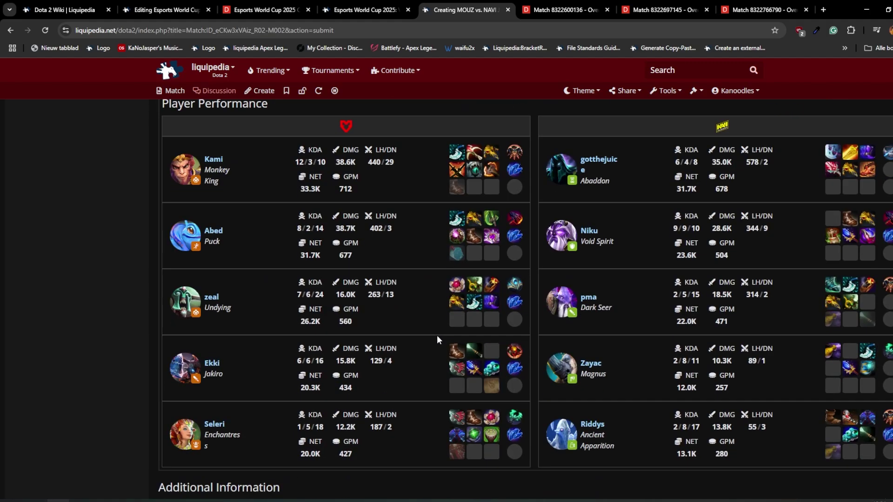
scroll(437, 339, down, 8)
click(216, 219)
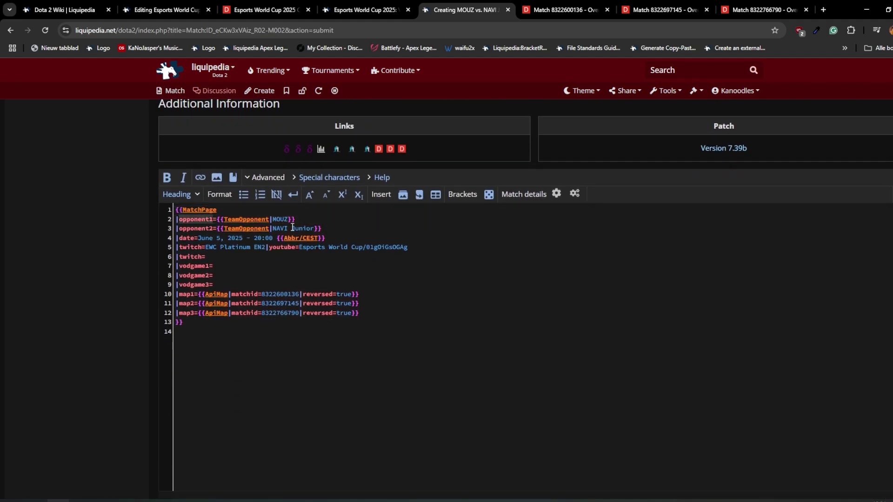
click(543, 10)
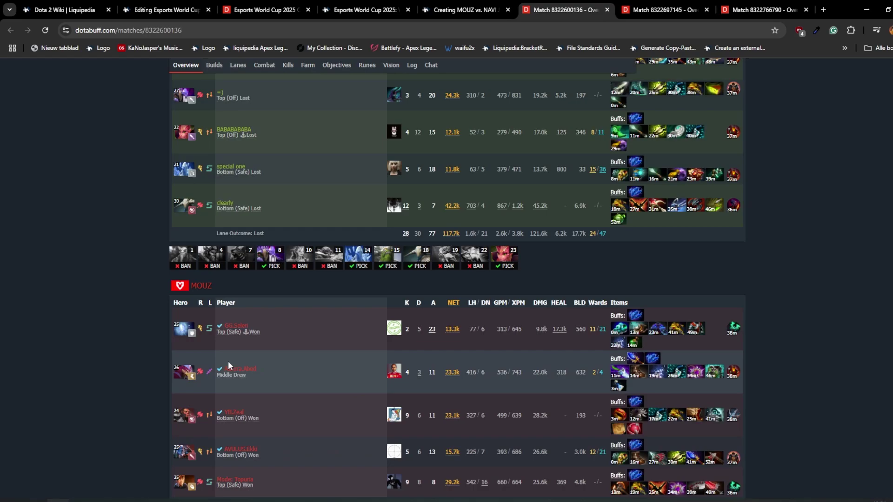
scroll(306, 392, up, 5)
click(458, 9)
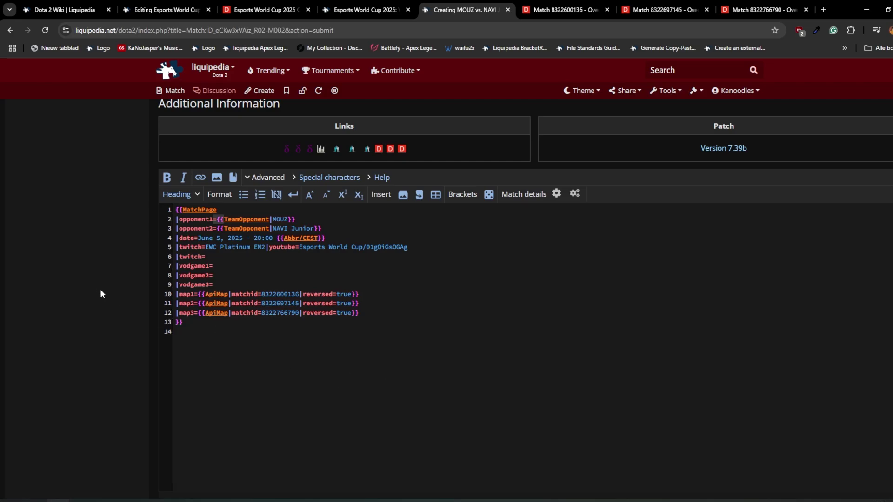
Save the new MOUZ vs NAVI Junior match page and look over the published page.
scroll(99, 289, down, 5)
click(218, 402)
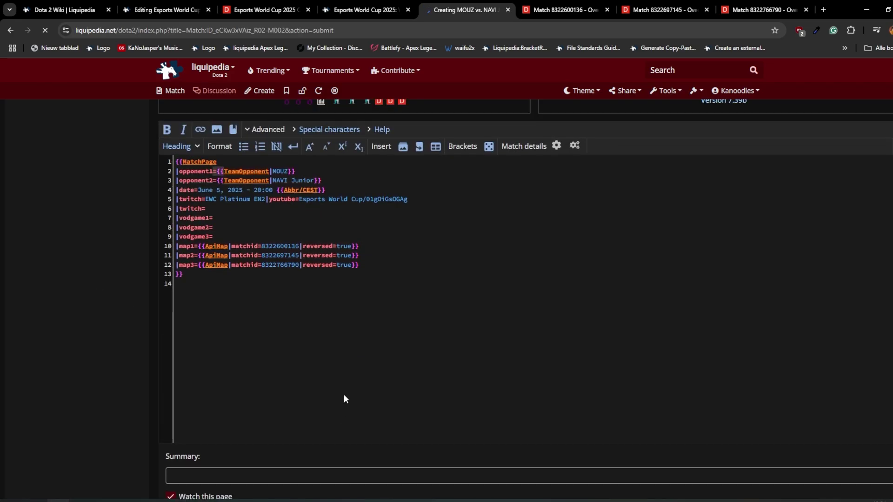
scroll(771, 375, down, 3)
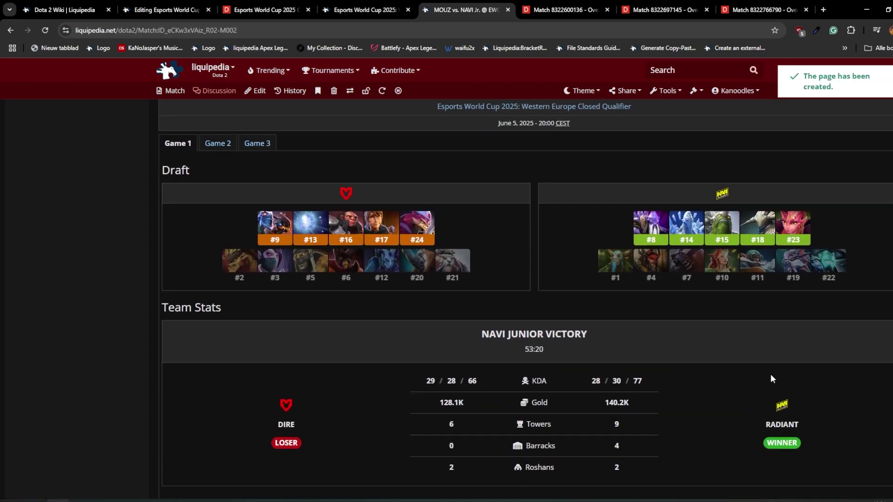
scroll(546, 426, down, 5)
Return to the tournament's Results source, place it beside the match page, and search for "navi" to locate the R2M2 match entry.
click(365, 9)
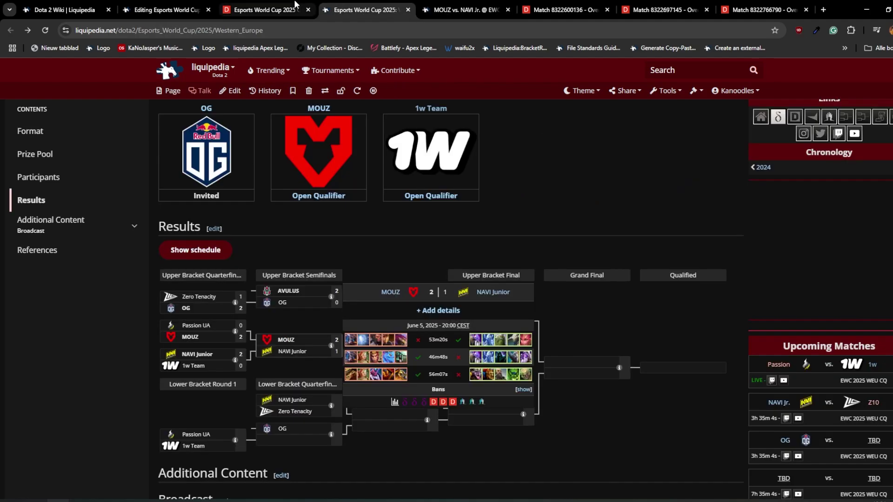
click(181, 5)
drag(181, 4, 343, 12)
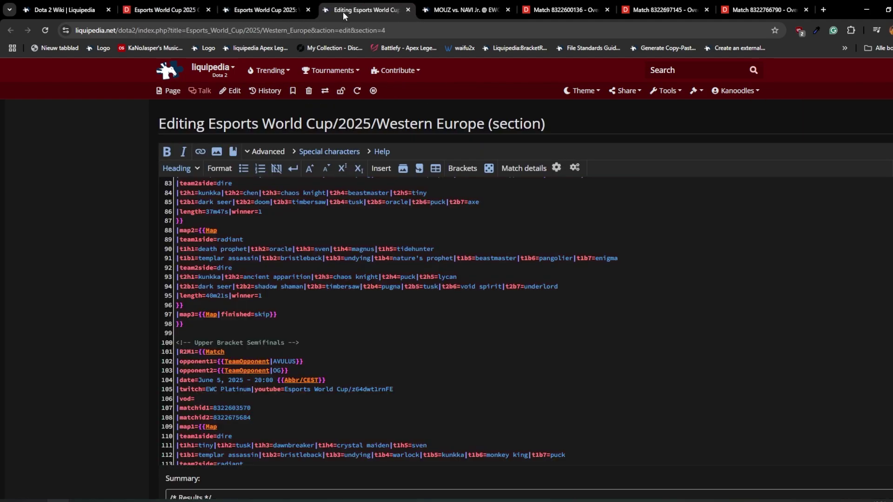
click(399, 264)
key(ctrl+f)
text(navi)
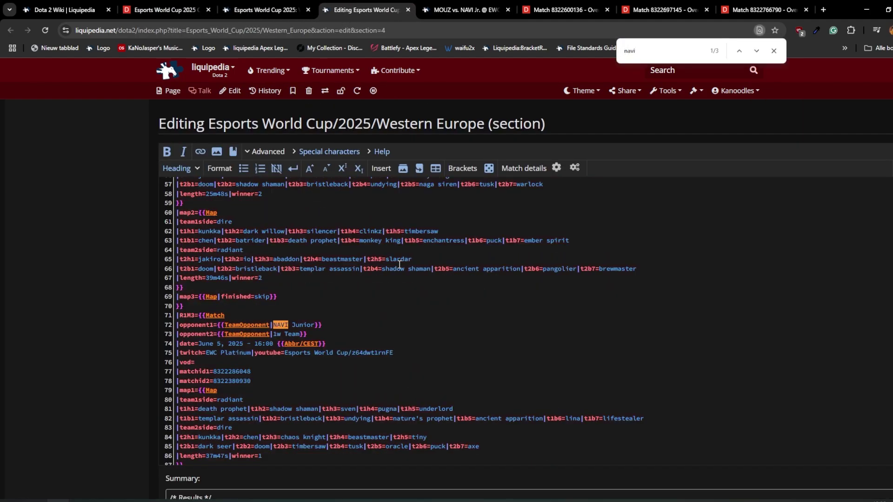
click(756, 51)
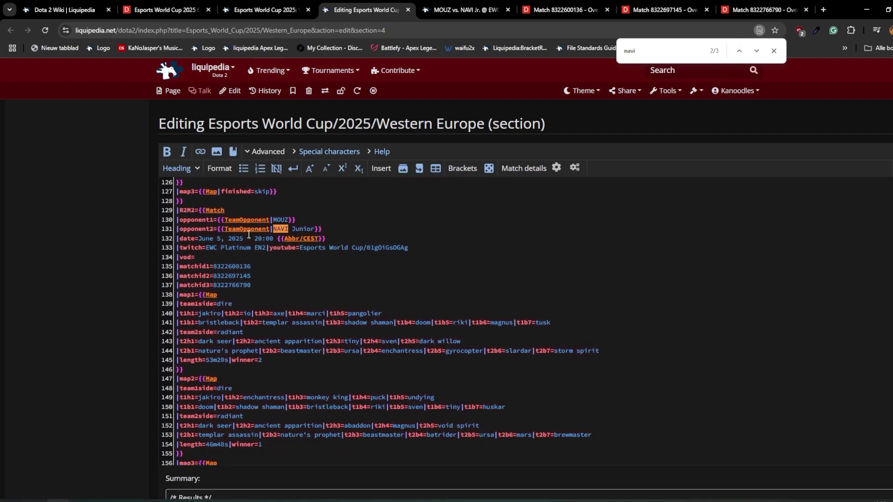
Strip all details from the R2M2 entry, leaving only {{Match}}, and save the Results section.
drag(242, 211, 262, 385)
scroll(297, 284, down, 1)
scroll(293, 325, down, 3)
key(Delete)
key(BackSpace)
key(BackSpace)
key(BackSpace)
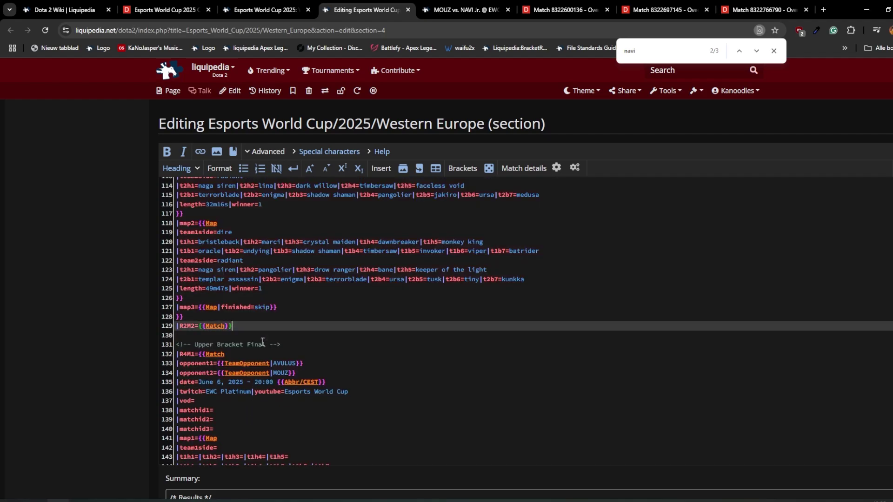
scroll(93, 323, down, 5)
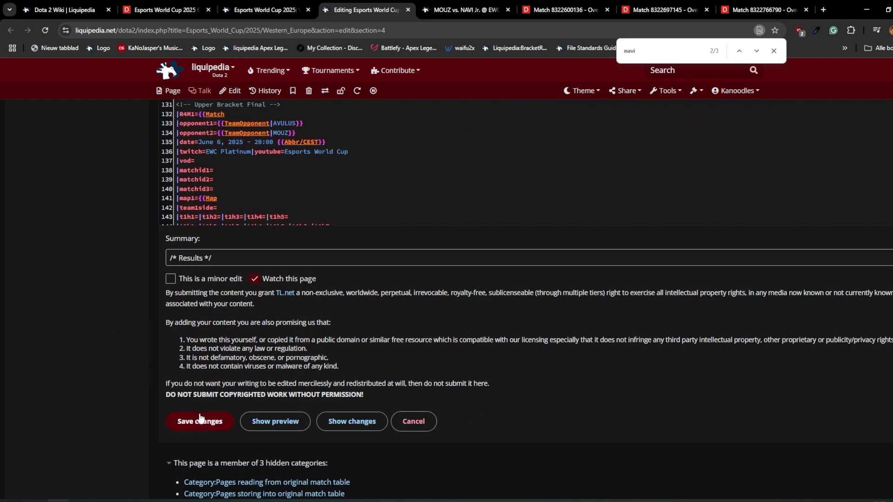
click(201, 421)
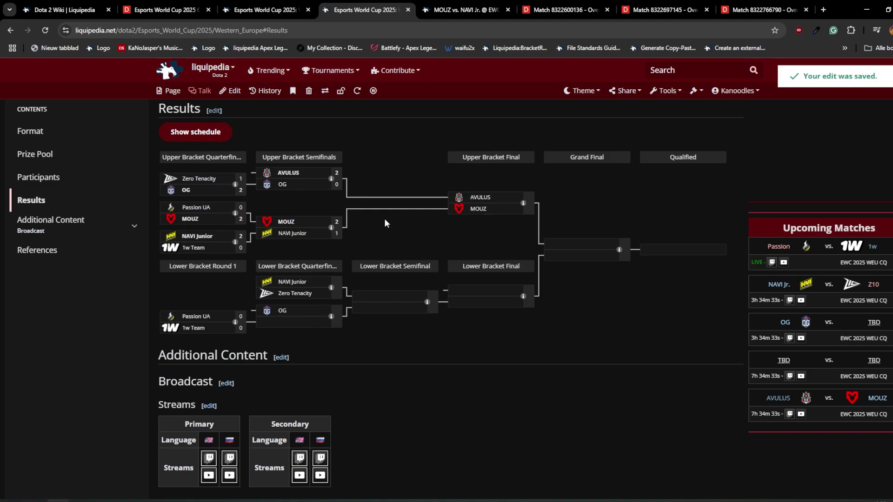
Compare the MOUZ vs NAVI Junior details in the saved bracket with those of the AVULUS vs OG match.
click(331, 229)
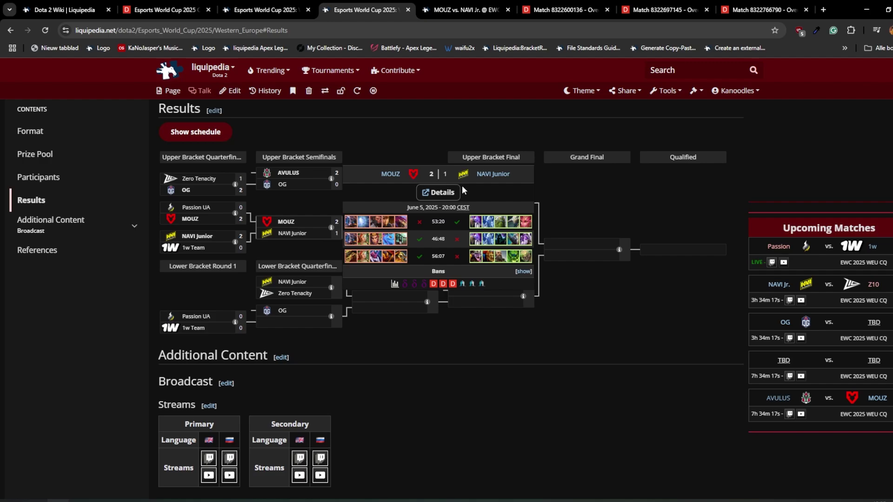
click(300, 180)
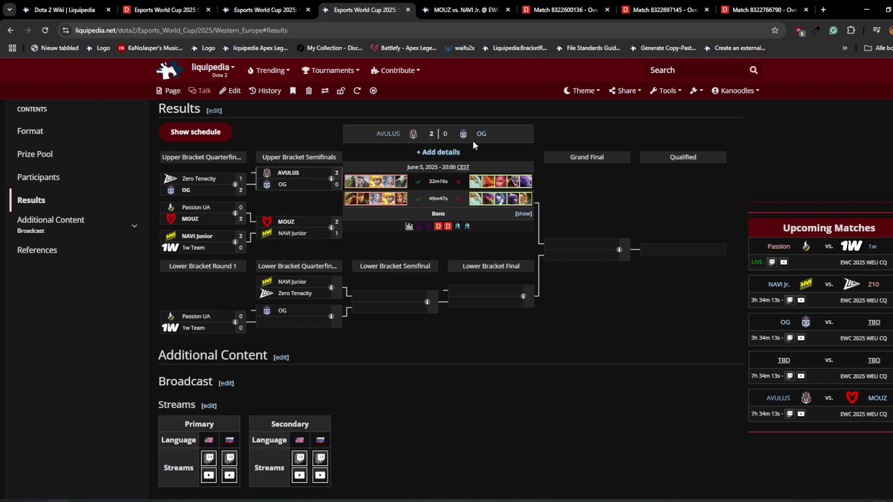
click(297, 231)
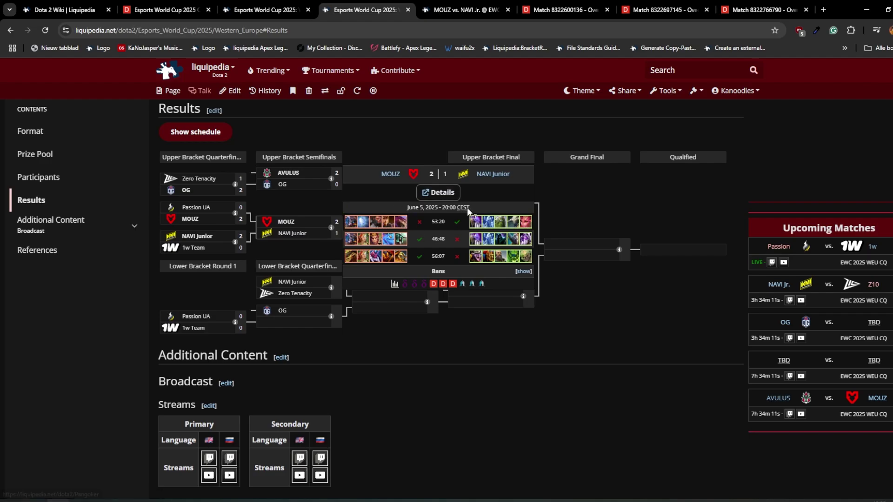